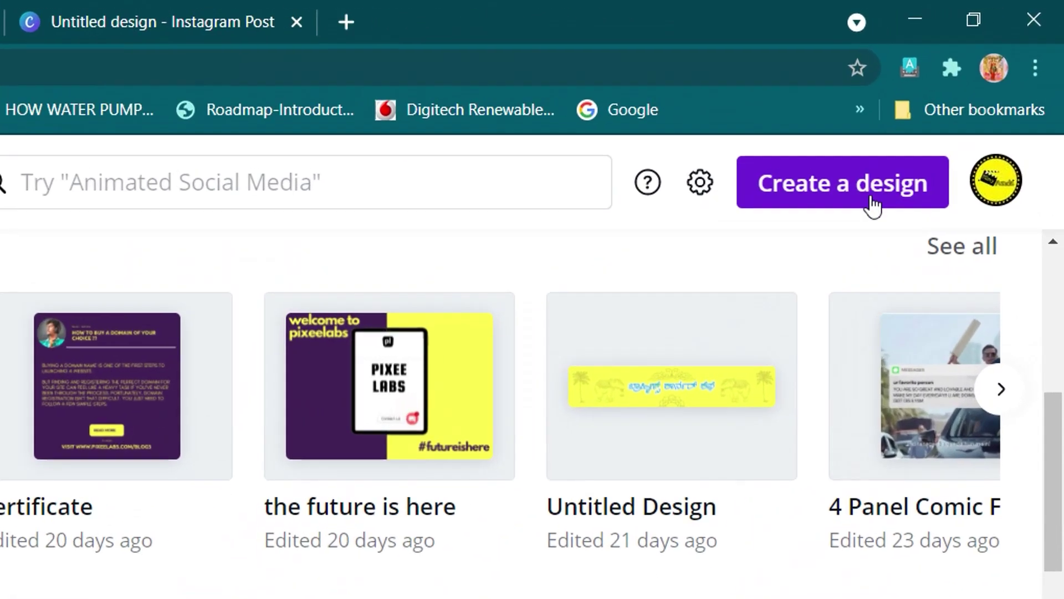
# Create a new blank Instagram Post design of 1080 × 1080 px
pyautogui.click(961, 105)
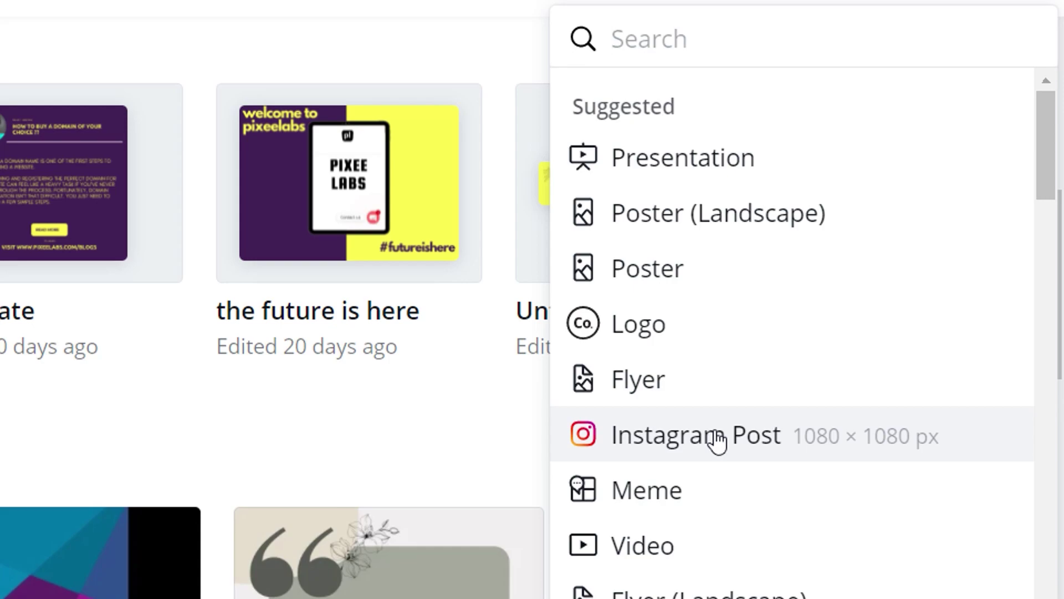
pyautogui.click(716, 438)
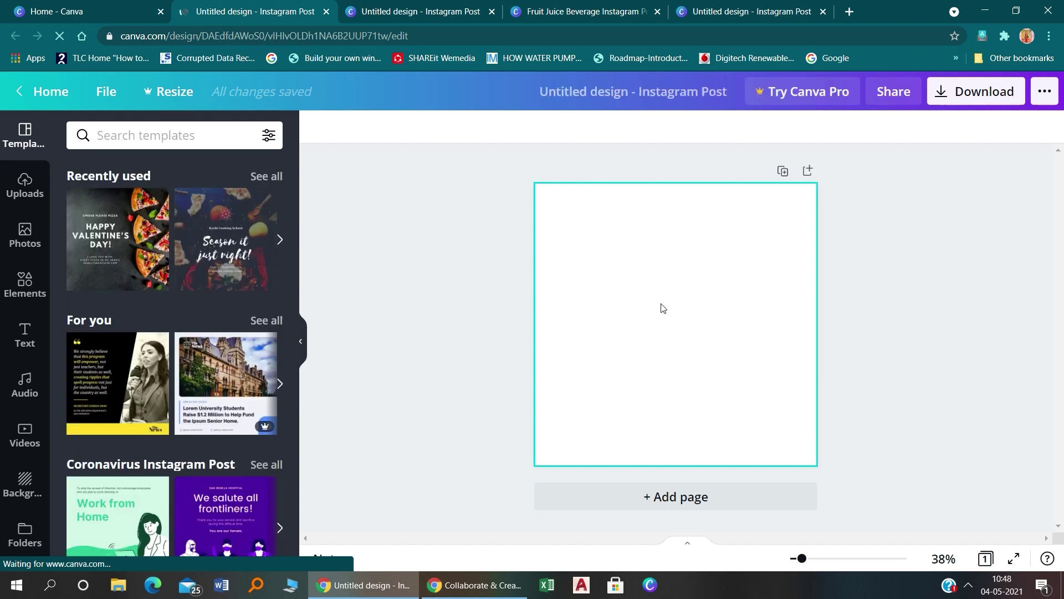
# Find the smartphone frame among the frame elements and place it in the left half of the blank page
pyautogui.click(32, 285)
pyautogui.click(148, 135)
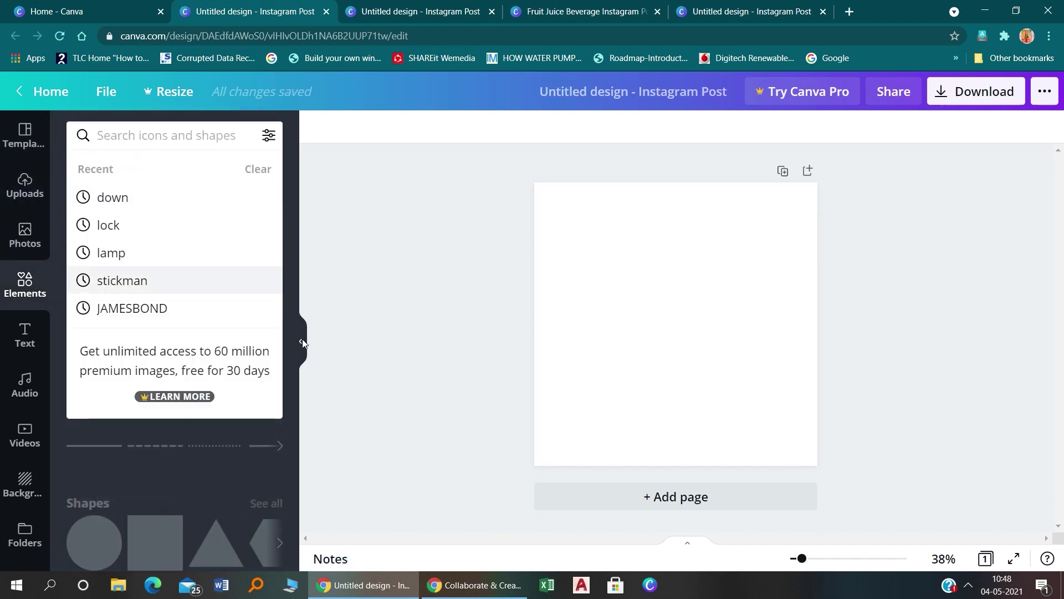
pyautogui.click(374, 254)
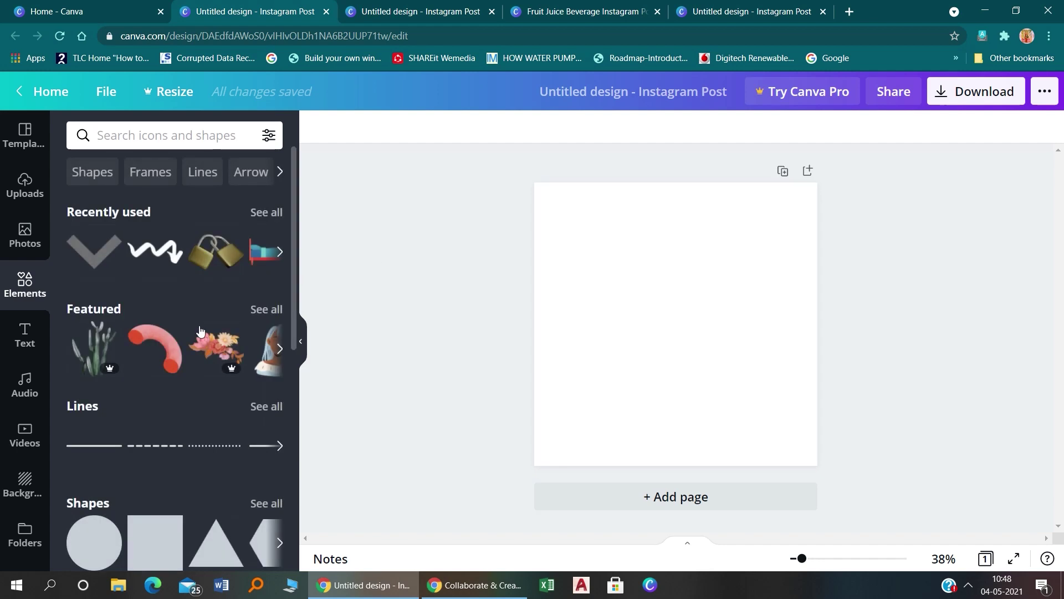
pyautogui.scroll(-6, 196, 329)
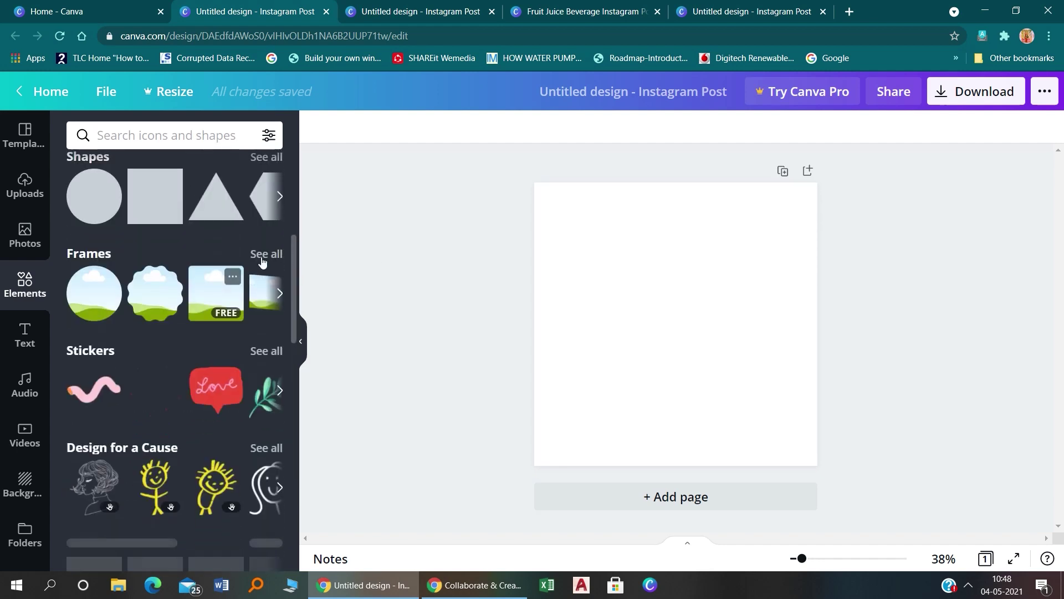
pyautogui.click(263, 258)
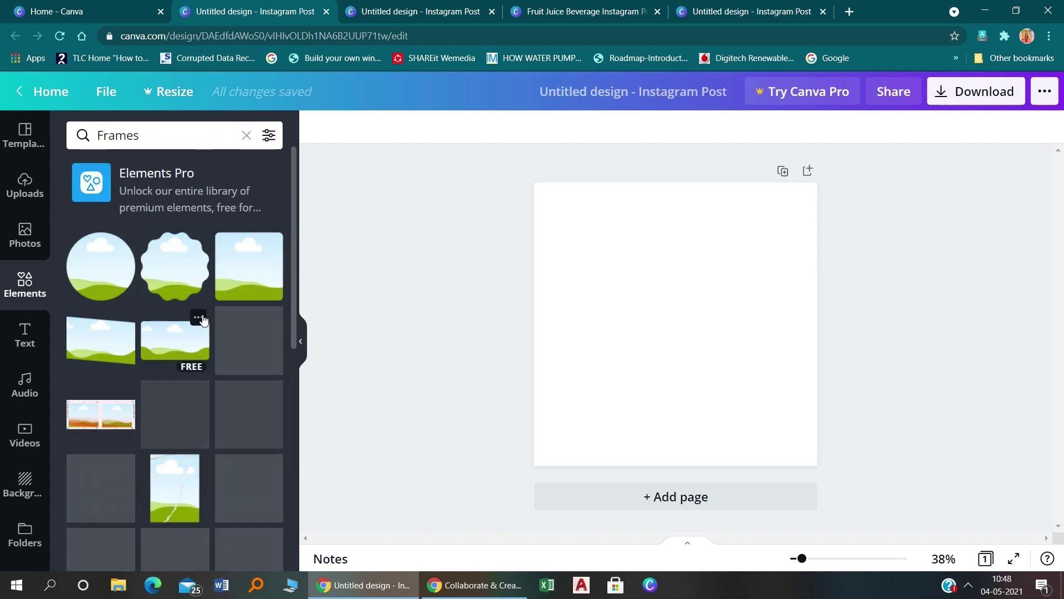
pyautogui.scroll(-3, 203, 320)
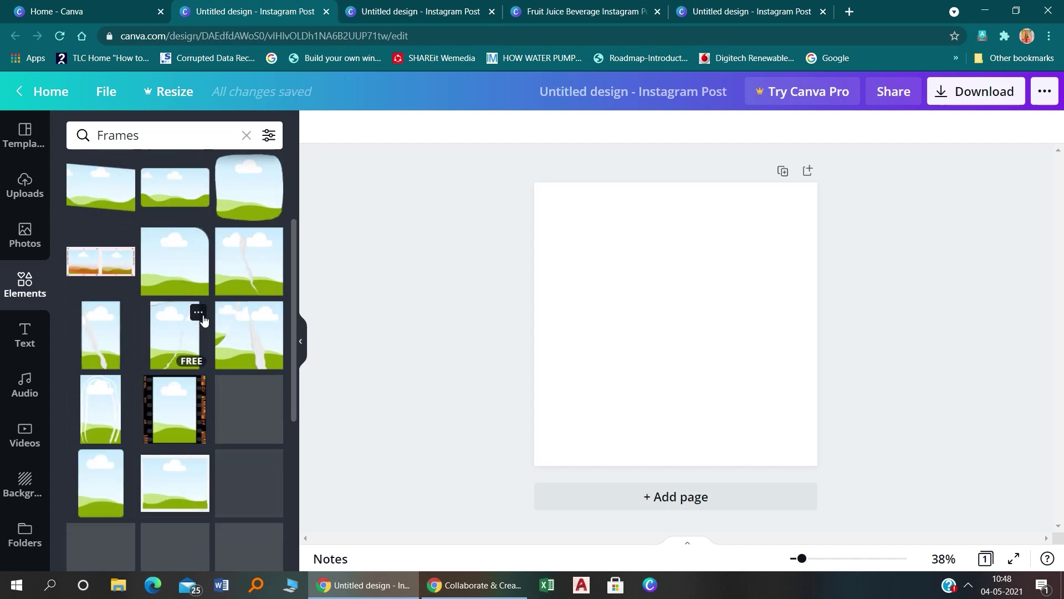
pyautogui.scroll(-3, 203, 320)
pyautogui.moveTo(174, 372); pyautogui.dragTo(615, 319)
# Search the photos for pizza and fill the phone frame with the free photo of a pizza on a black background
pyautogui.click(46, 237)
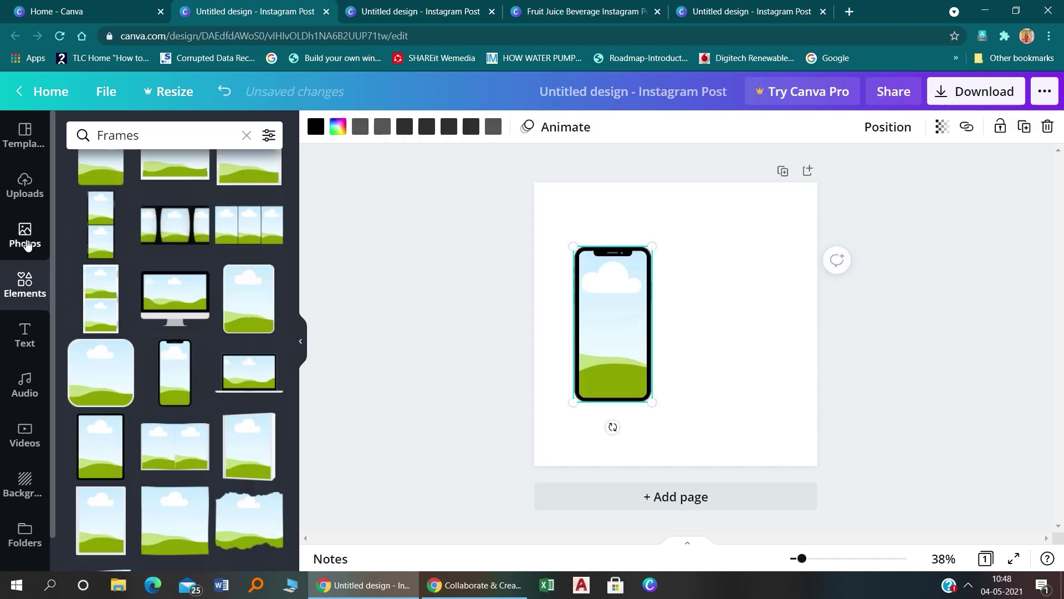
pyautogui.click(178, 146)
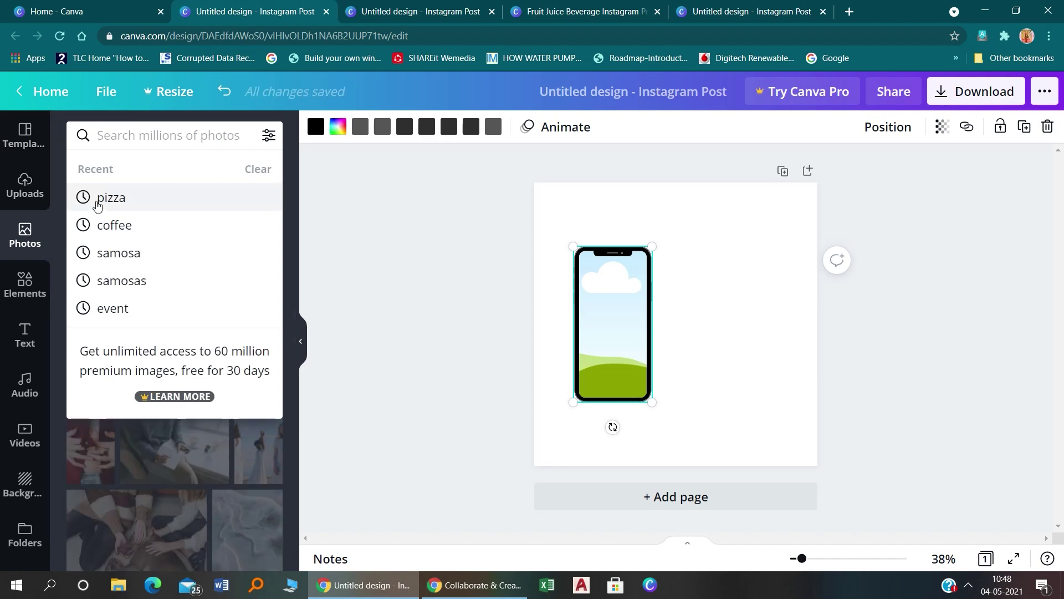
pyautogui.click(93, 200)
pyautogui.scroll(-2, 177, 446)
pyautogui.scroll(-1, 166, 465)
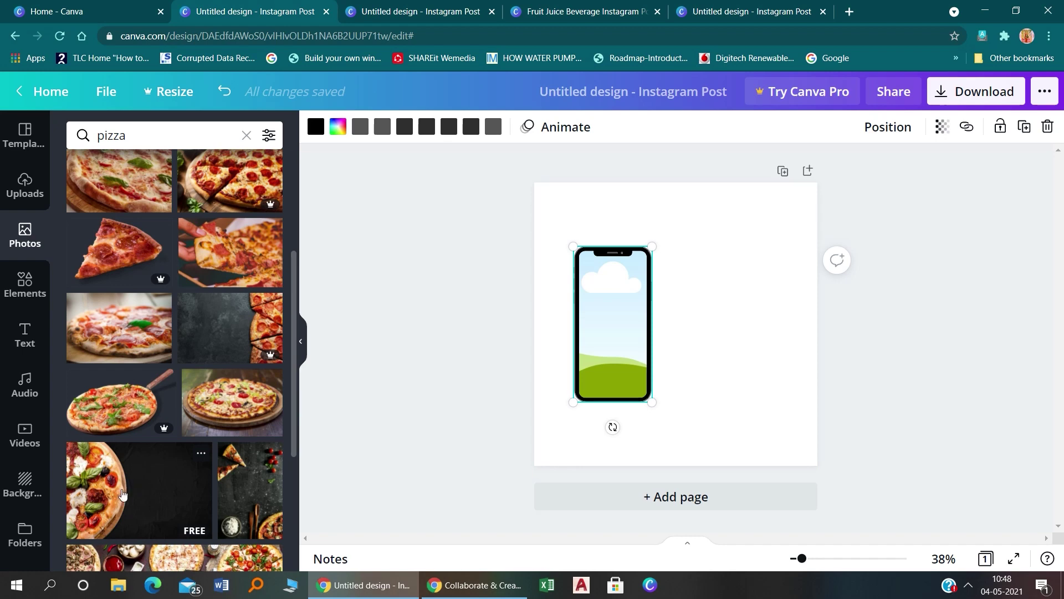
pyautogui.moveTo(122, 493); pyautogui.dragTo(675, 357)
pyautogui.doubleClick(613, 346)
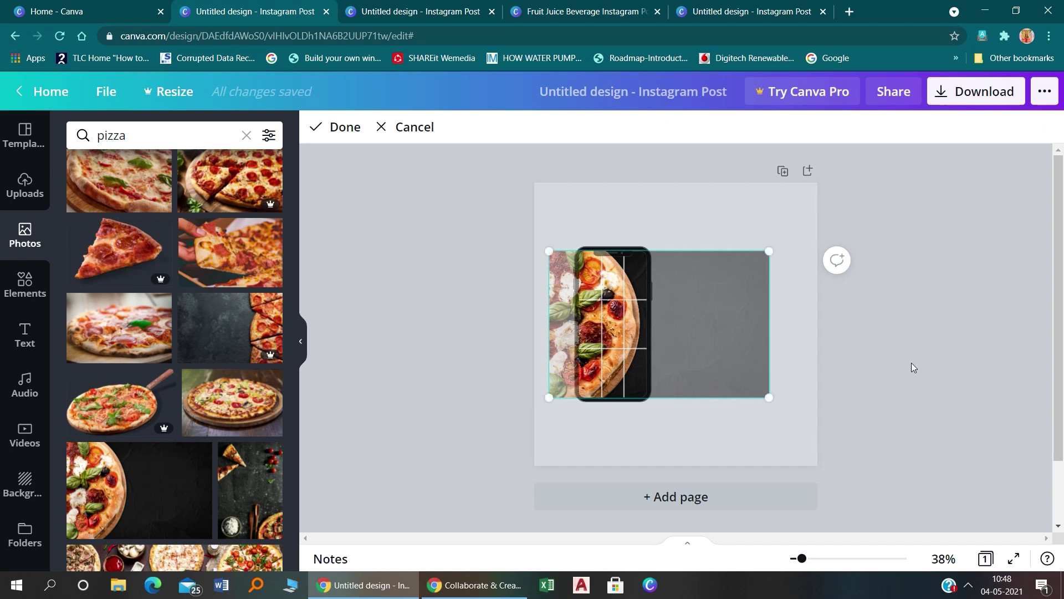
pyautogui.click(899, 366)
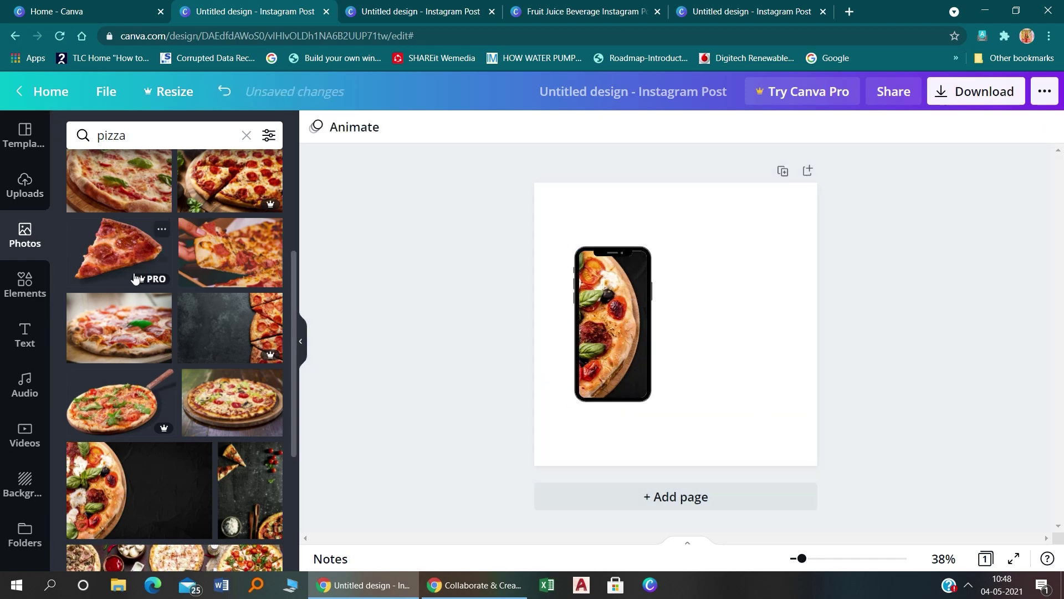
# Try the free sliced whole pizza photo in the phone frame, and undo the replacement
pyautogui.scroll(4, 167, 338)
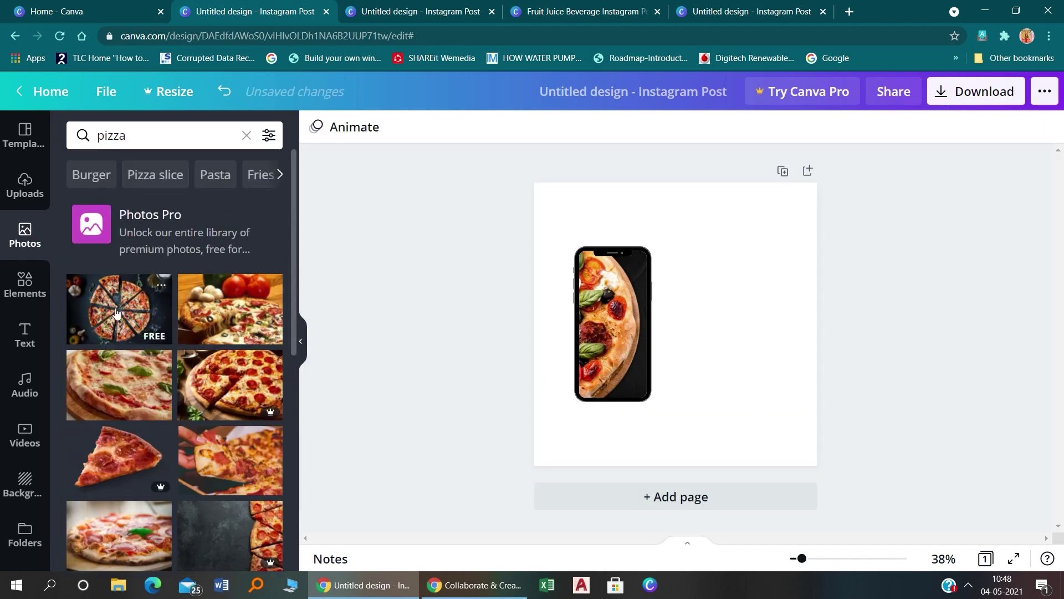
pyautogui.moveTo(116, 313); pyautogui.dragTo(610, 324)
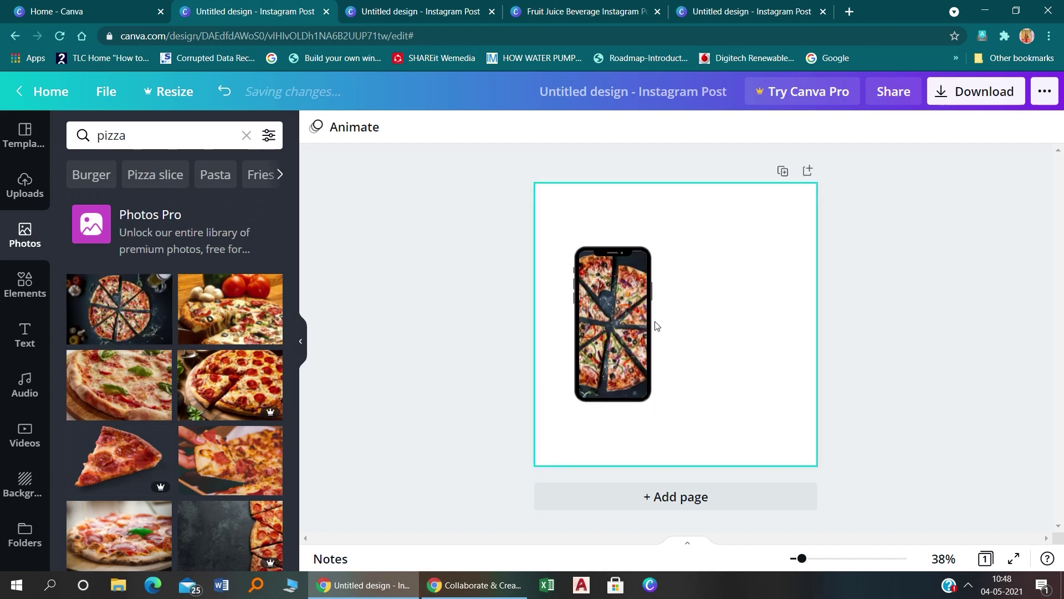
pyautogui.hotkey('ctrl', 'z')
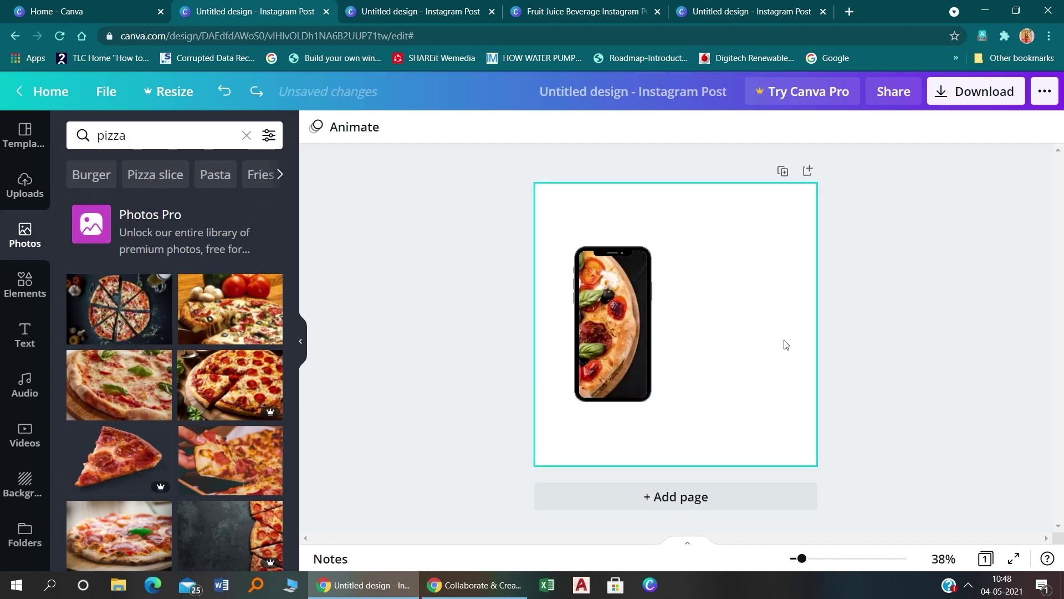
# Try the yellow brand colour #fcf951 as the page background, and change it to coral red from the default colours
pyautogui.click(771, 325)
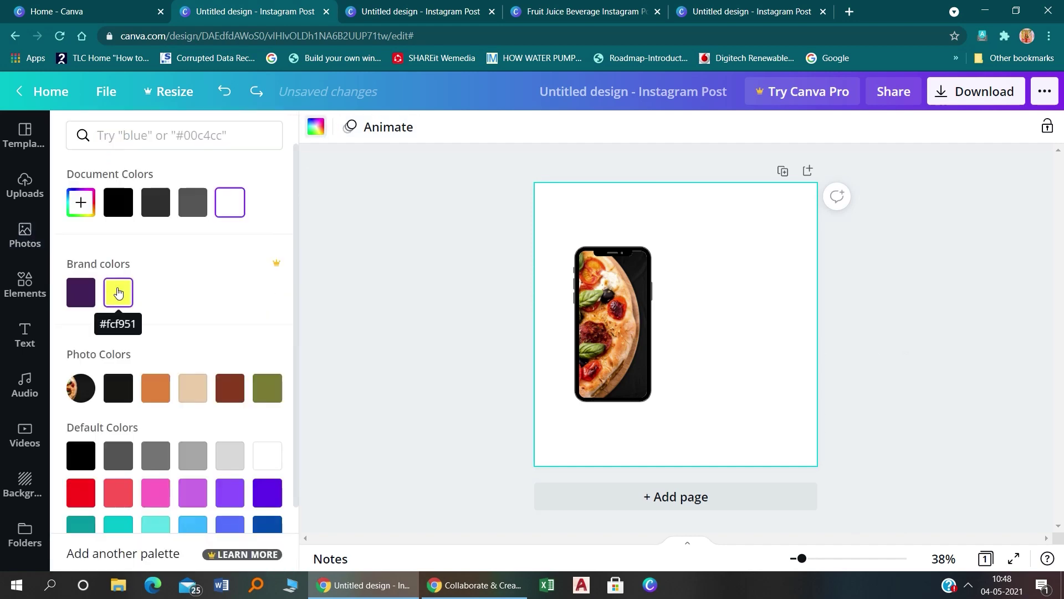
pyautogui.click(114, 294)
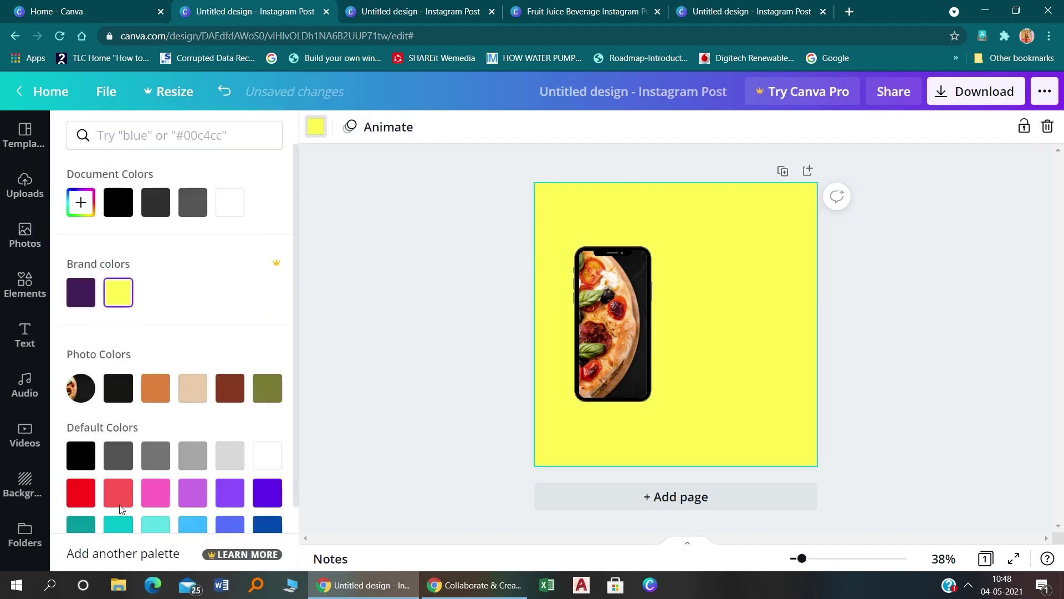
pyautogui.click(120, 499)
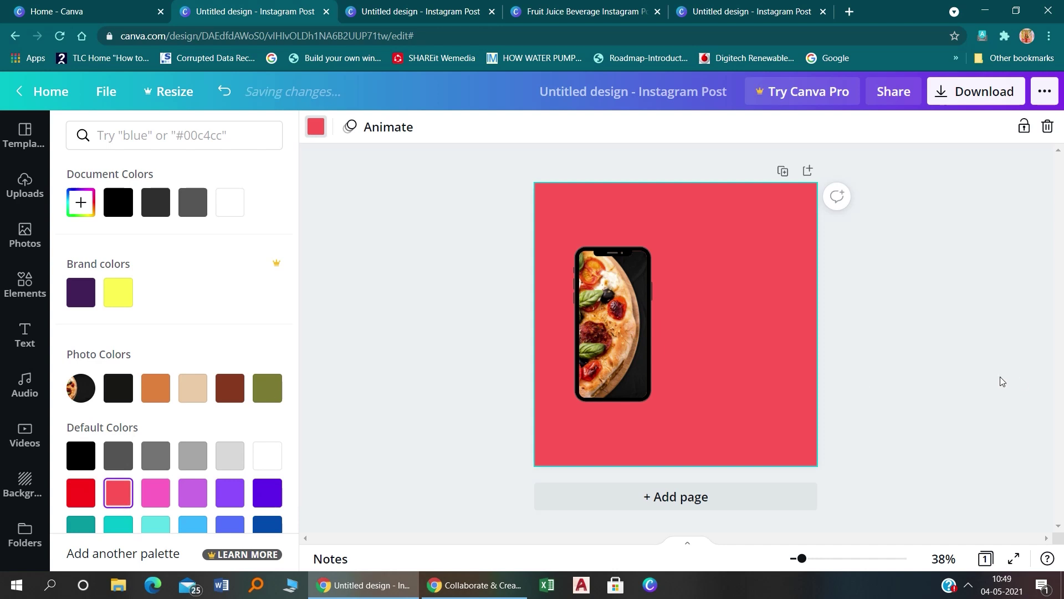
pyautogui.click(422, 311)
# Add the recently used "hugs + kisses" text combination and move it to the right of the phone
pyautogui.click(25, 335)
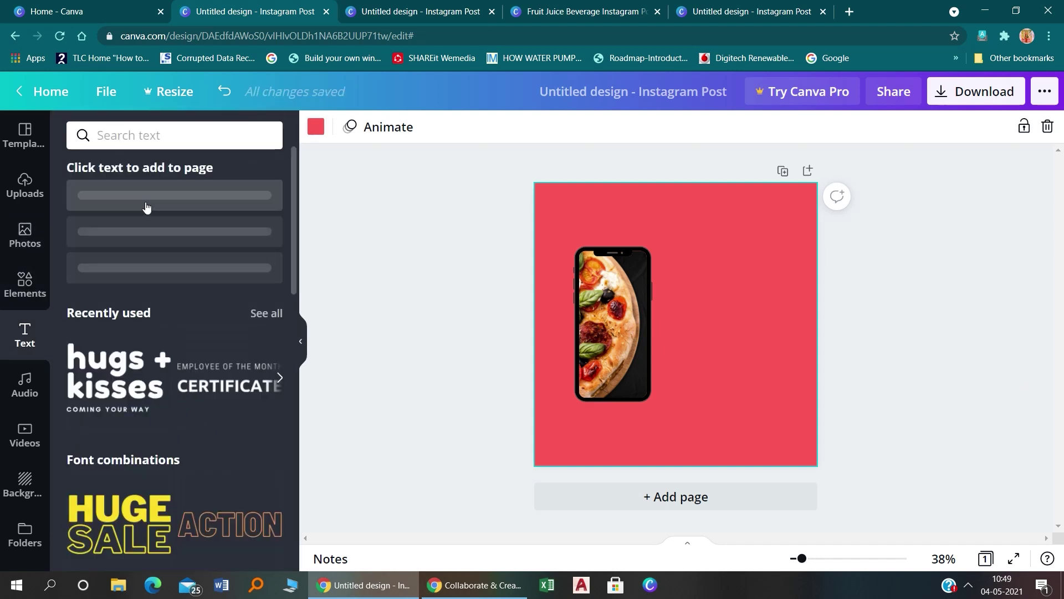
pyautogui.click(141, 385)
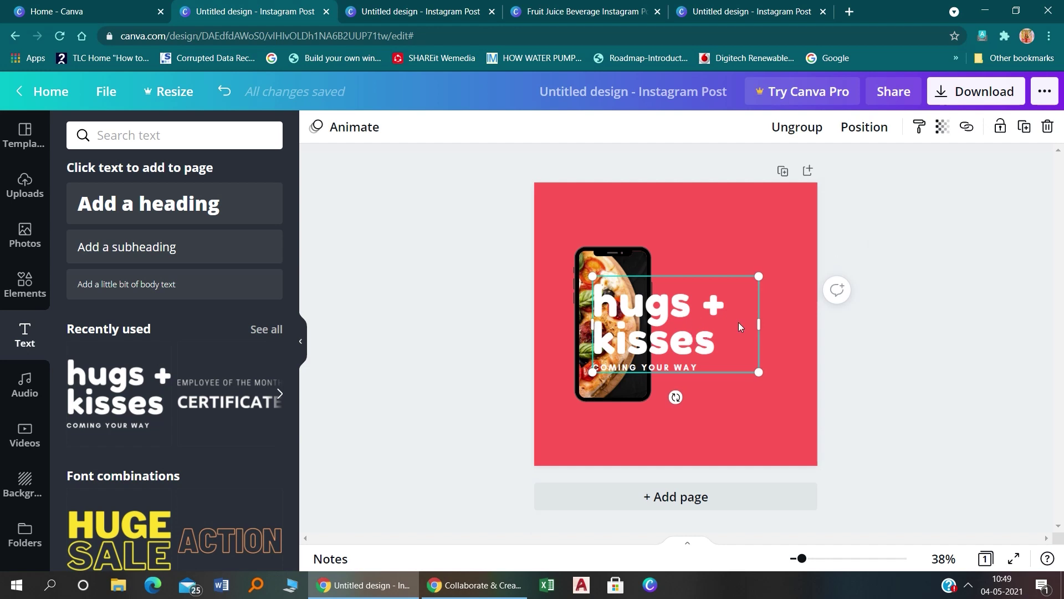
pyautogui.moveTo(690, 333); pyautogui.dragTo(768, 319)
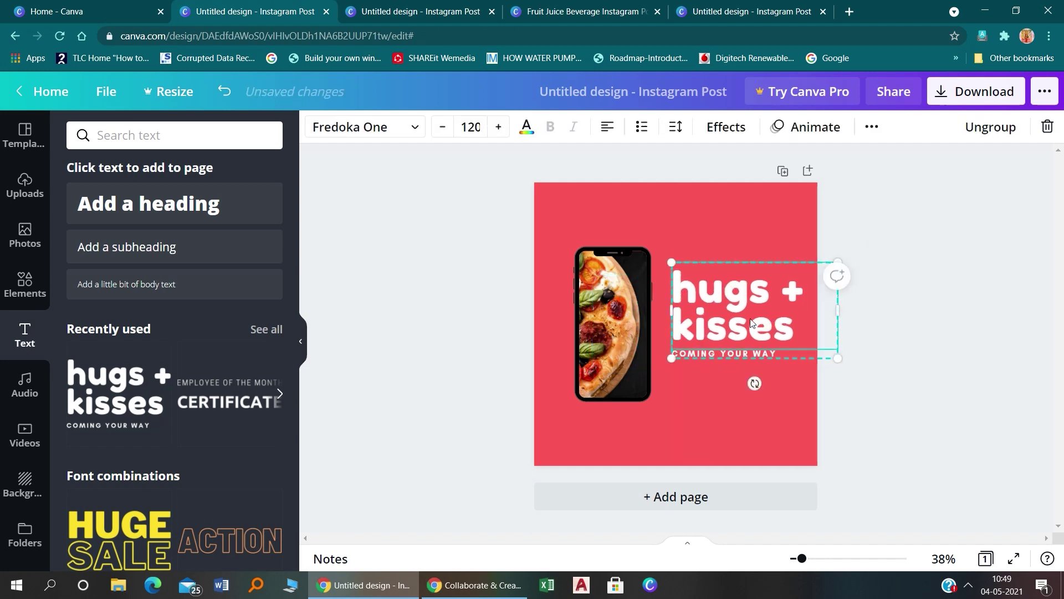
# Replace the heading with "get spicypizza at your door step", scale it down to a font size of about 64 and widen its box
pyautogui.doubleClick(751, 322)
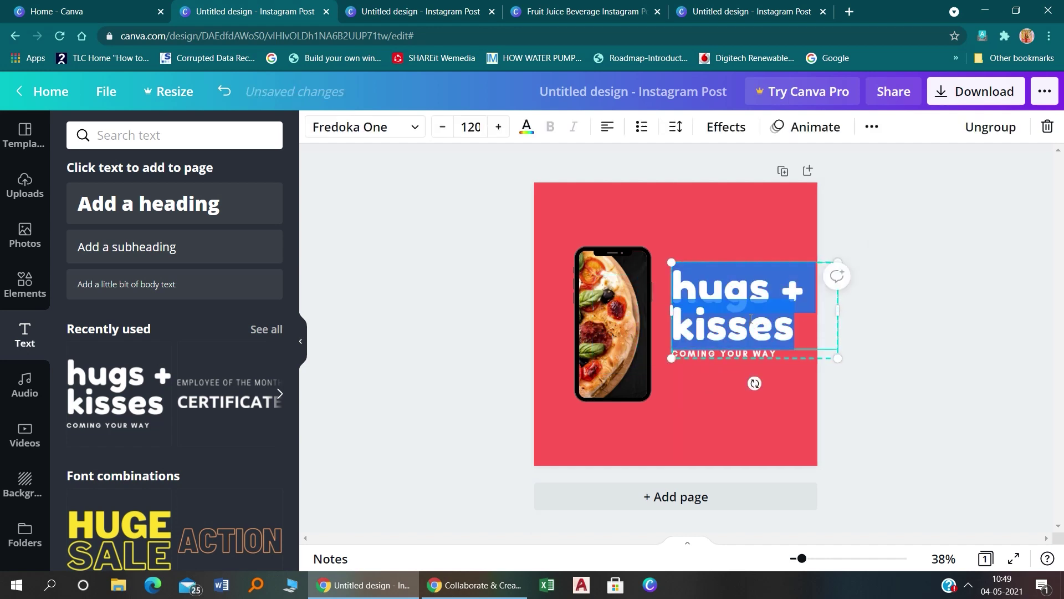
pyautogui.write('get')
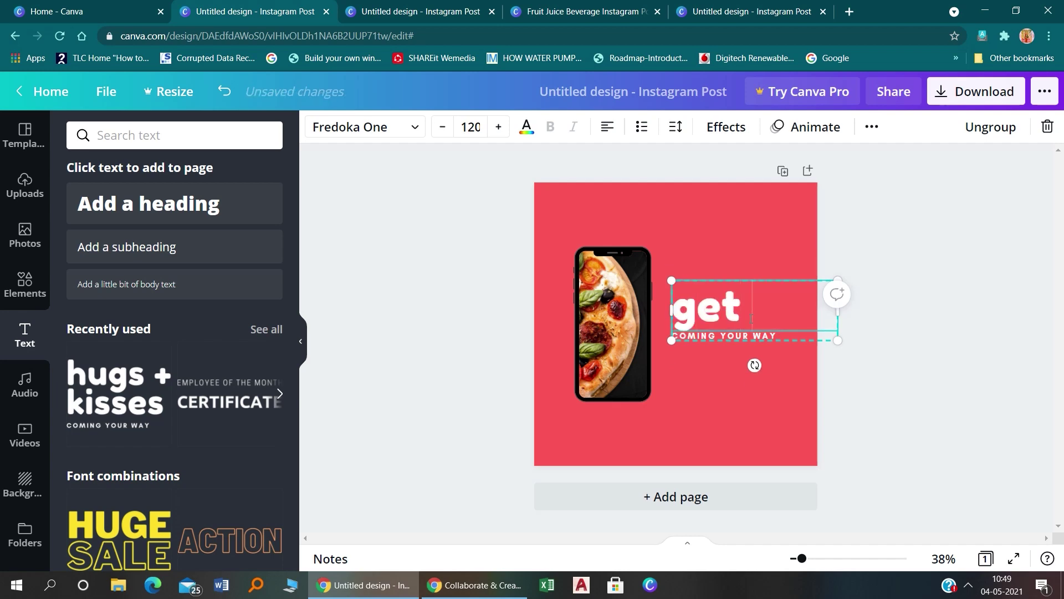
pyautogui.write('spicypizza at your door step')
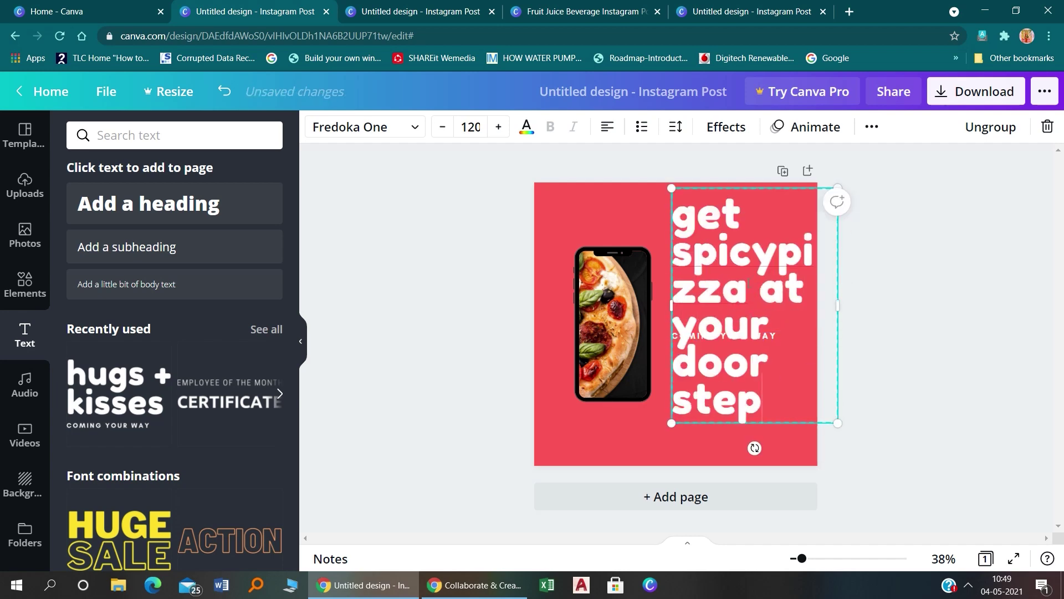
pyautogui.moveTo(835, 425); pyautogui.dragTo(761, 315)
pyautogui.moveTo(761, 252); pyautogui.dragTo(847, 249)
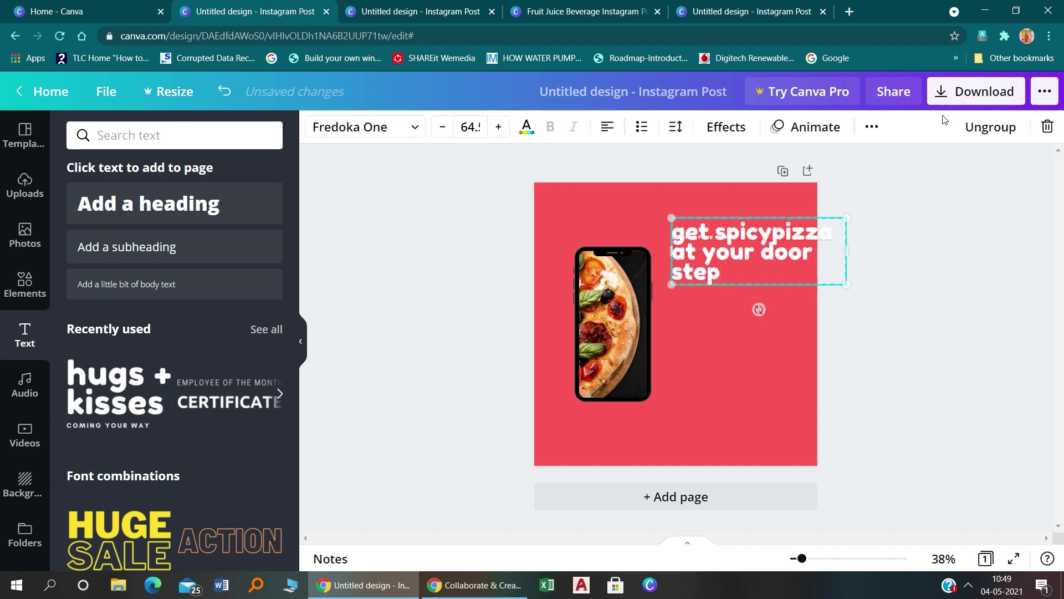
# Ungroup the text combination, move the heading slightly down and place the small "COMING YOUR WAY" line below it
pyautogui.click(991, 127)
pyautogui.click(756, 340)
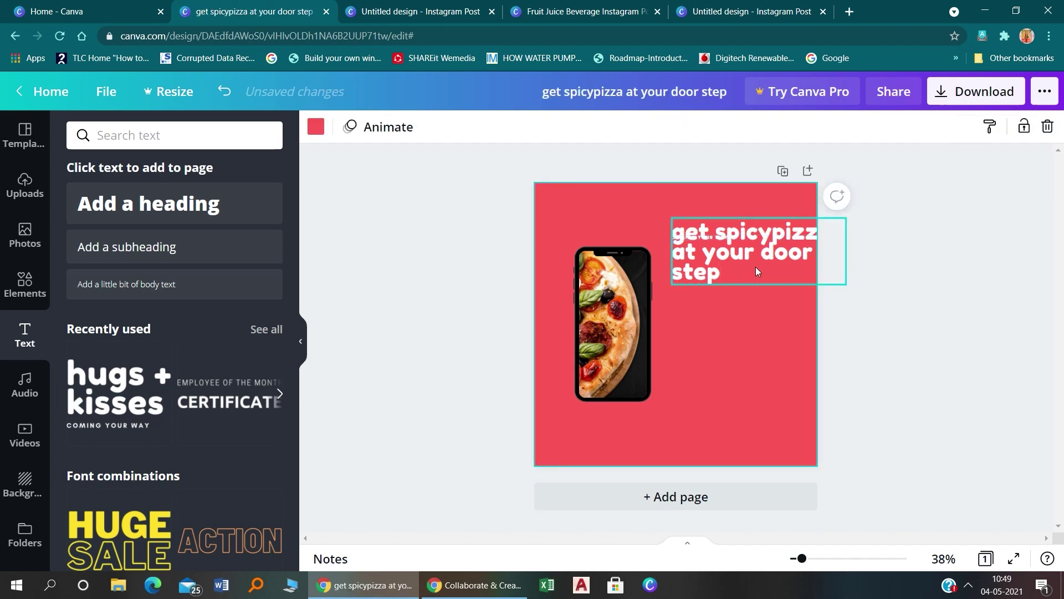
pyautogui.moveTo(756, 268); pyautogui.dragTo(751, 296)
pyautogui.click(701, 237)
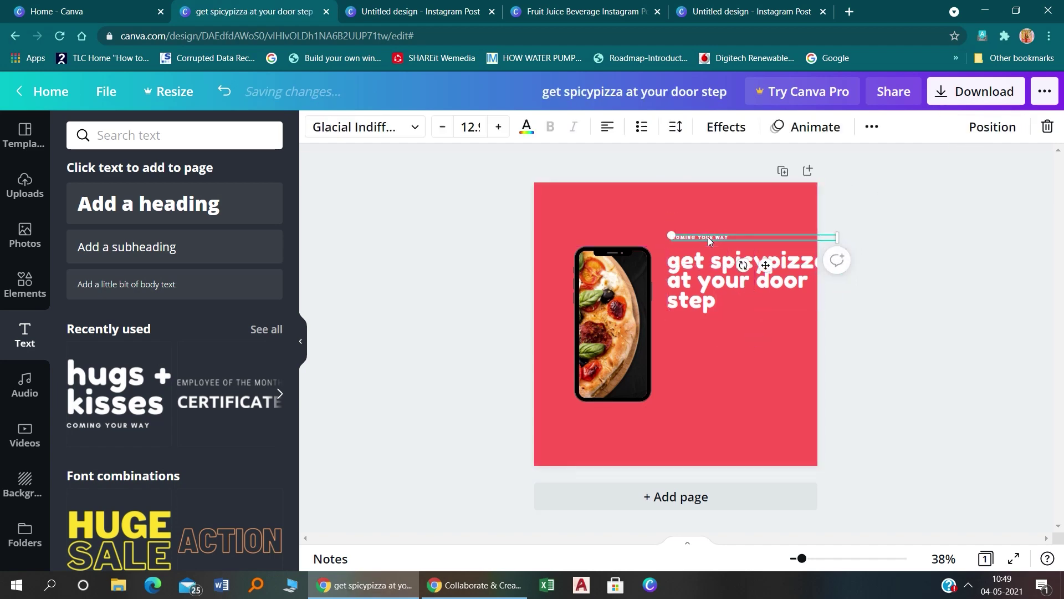
pyautogui.moveTo(702, 238); pyautogui.dragTo(704, 332)
# Replace the small line's text with "ORDER NOW AND GET 35% OFF"
pyautogui.doubleClick(704, 328)
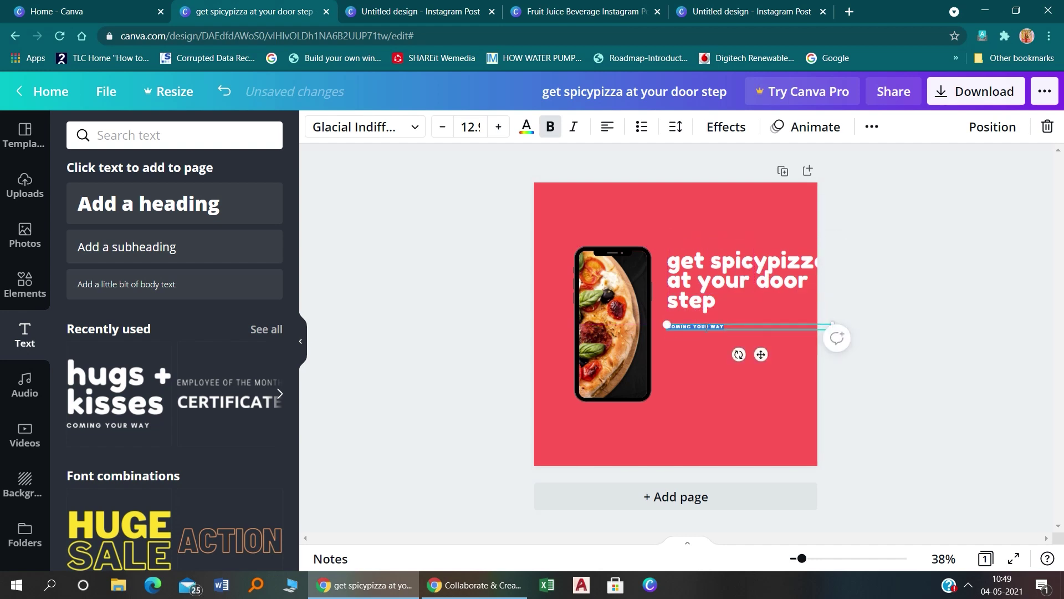
pyautogui.press('BackSpace')
pyautogui.click(798, 357)
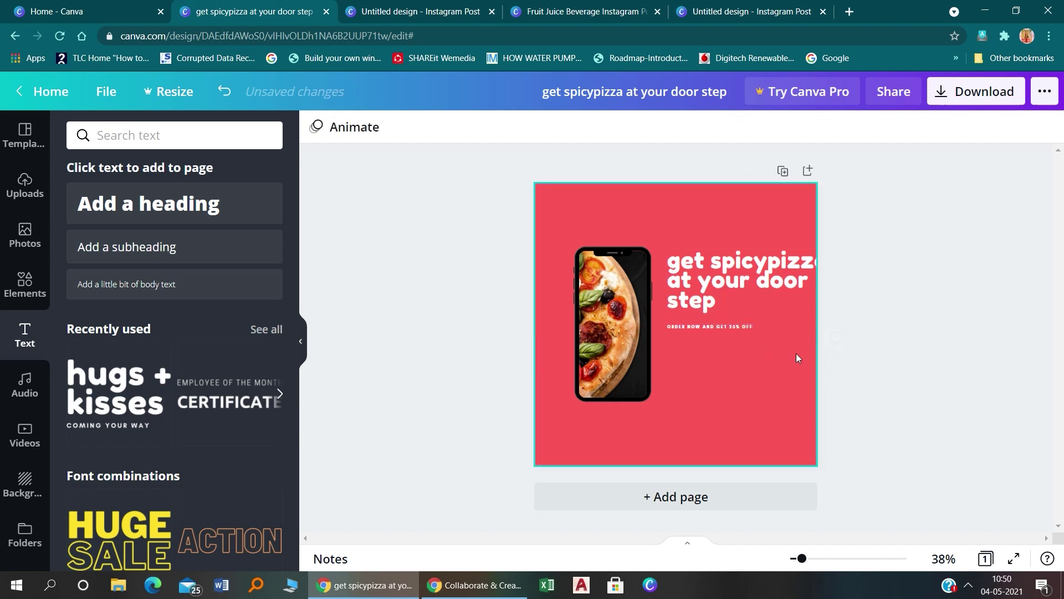
# Shift the heading closer to the phone, insert a space between "spicy" and "pizza", and narrow its box to wrap onto four lines
pyautogui.moveTo(729, 294); pyautogui.dragTo(721, 288)
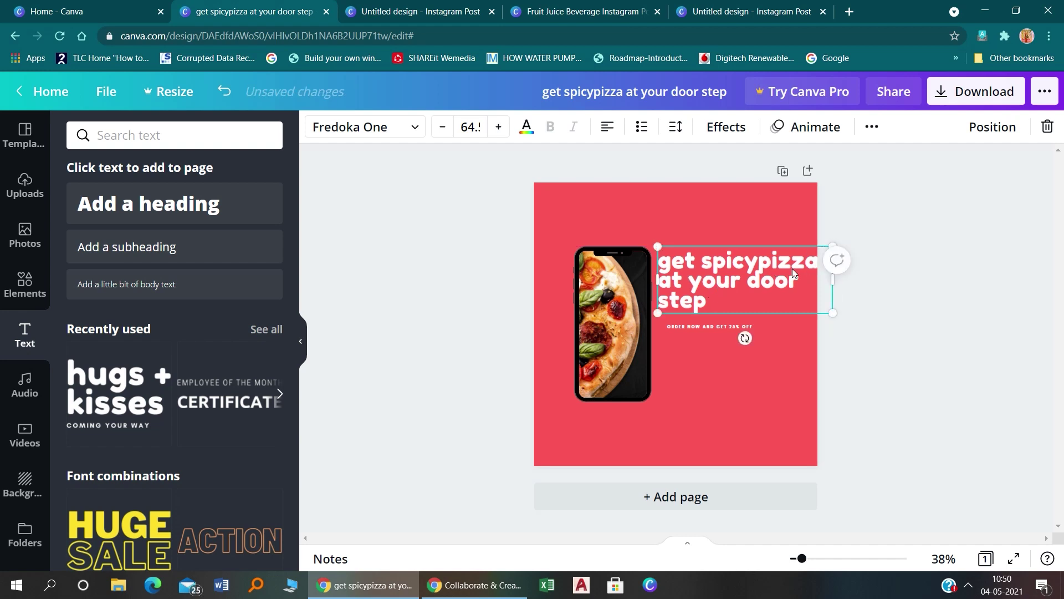
pyautogui.click(760, 263)
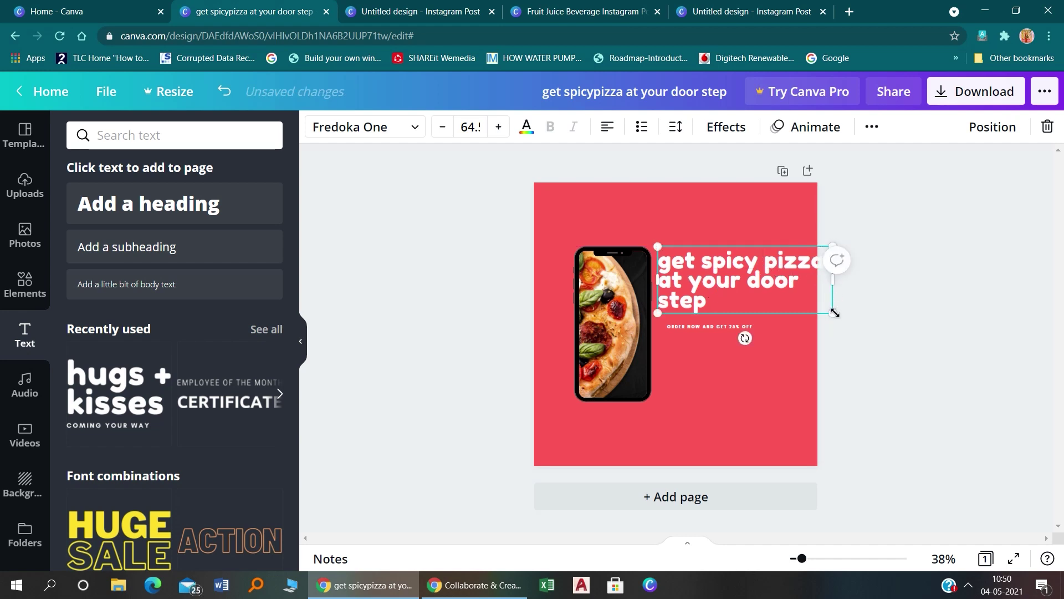
pyautogui.moveTo(822, 280); pyautogui.dragTo(790, 307)
pyautogui.click(903, 382)
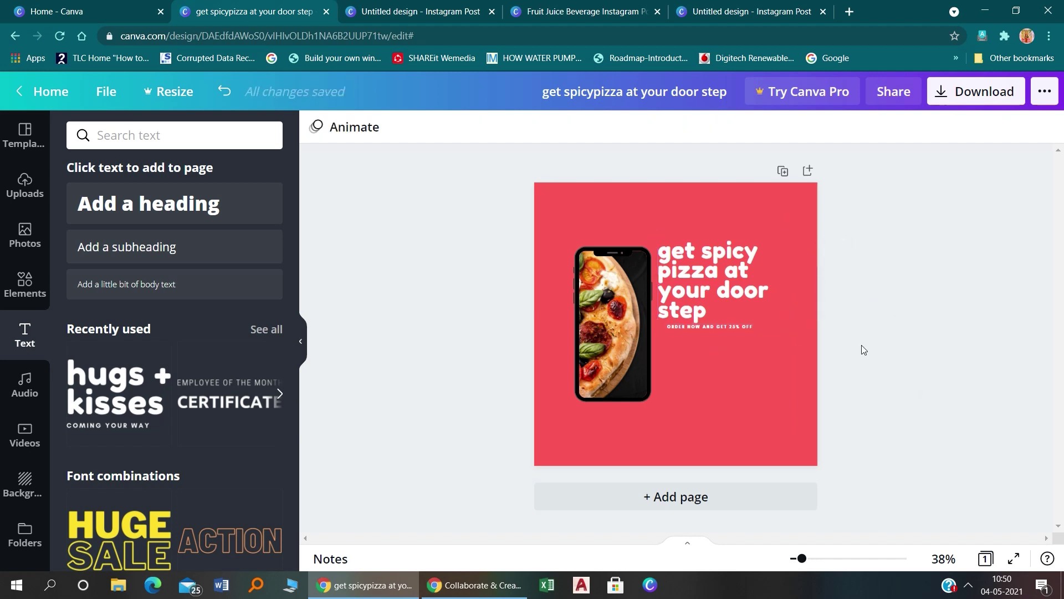
# Move the heading and the small offer line down beside the phone, leaving a gap between them
pyautogui.moveTo(779, 362); pyautogui.dragTo(739, 382)
pyautogui.click(762, 379)
pyautogui.click(748, 370)
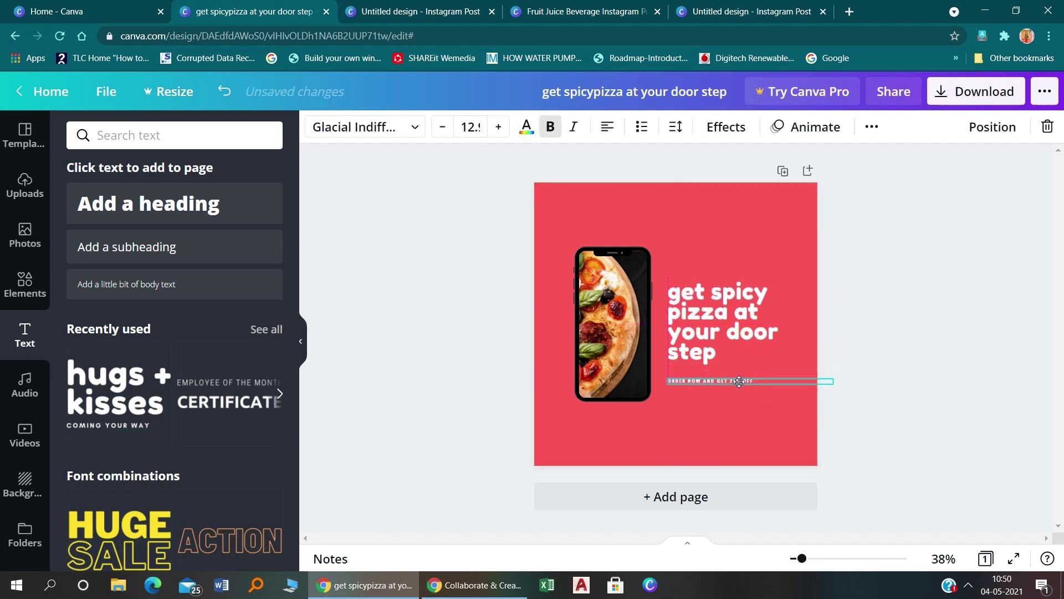
pyautogui.click(899, 351)
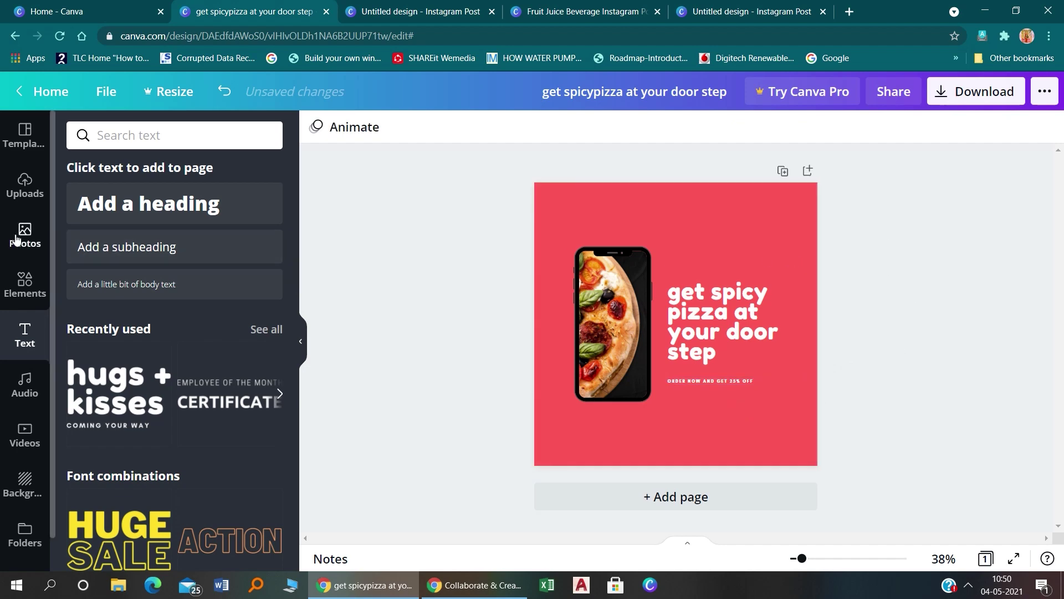
# Add the black-and-white "pl" logo from the uploaded images, shrink it, and place it in the design's lower-left corner
pyautogui.click(25, 232)
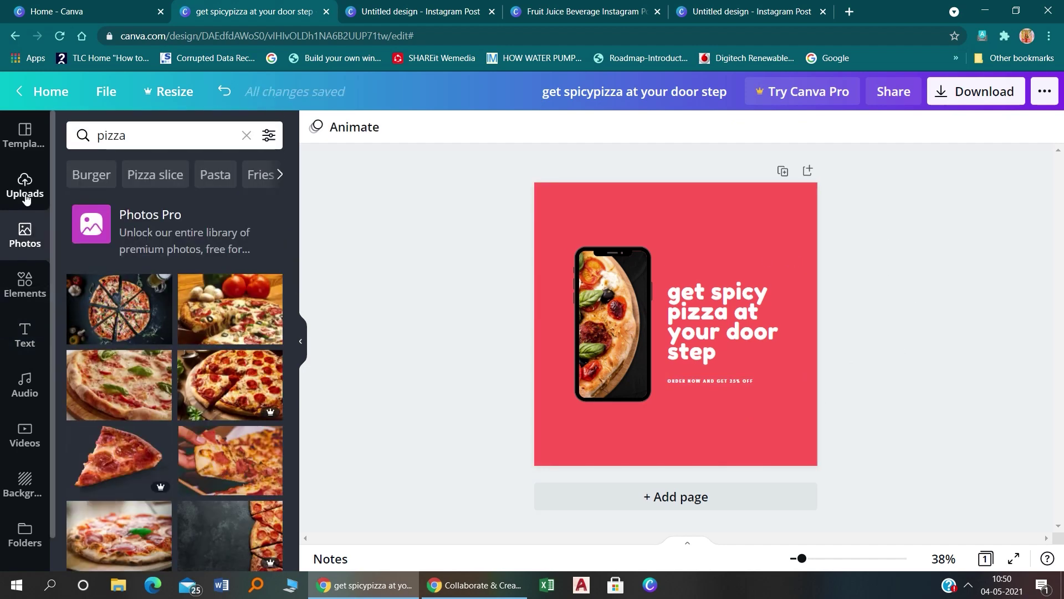
pyautogui.click(25, 194)
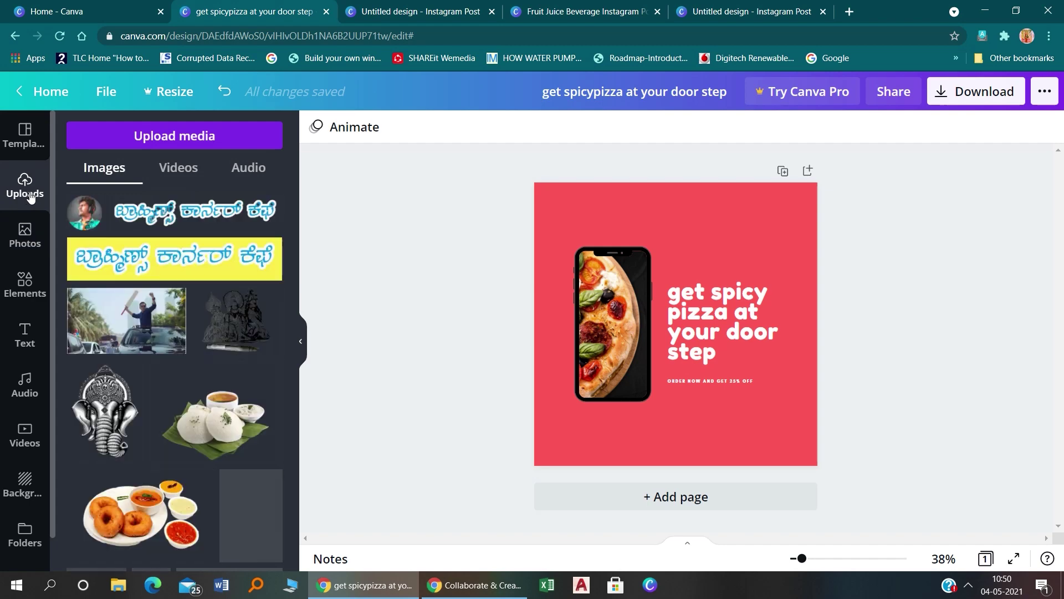
pyautogui.scroll(-8, 131, 263)
pyautogui.scroll(-10, 131, 263)
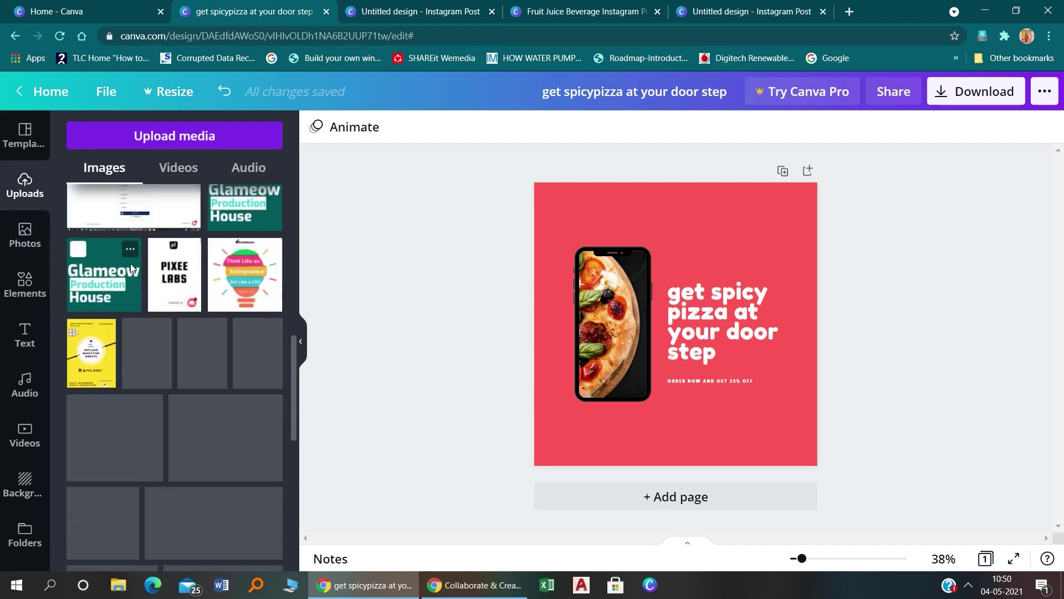
pyautogui.scroll(-8, 130, 268)
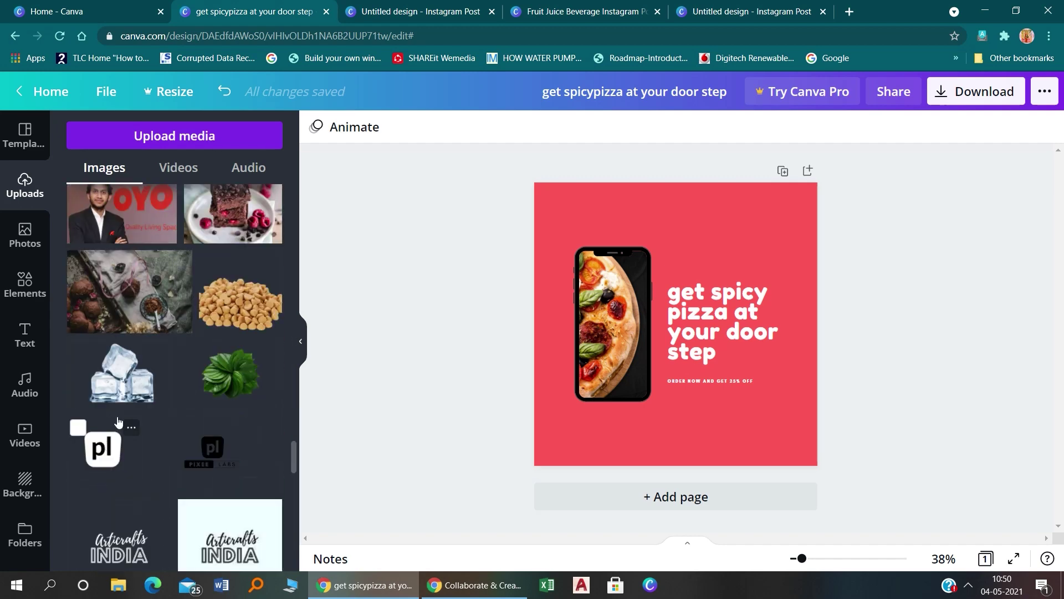
pyautogui.click(721, 266)
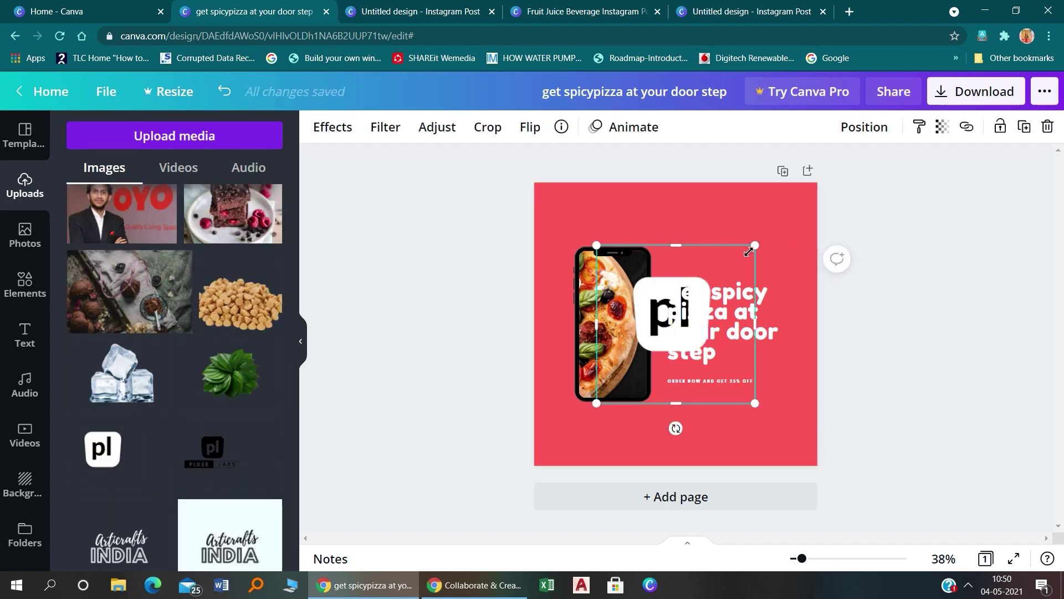
pyautogui.moveTo(683, 324); pyautogui.dragTo(553, 448)
pyautogui.click(955, 318)
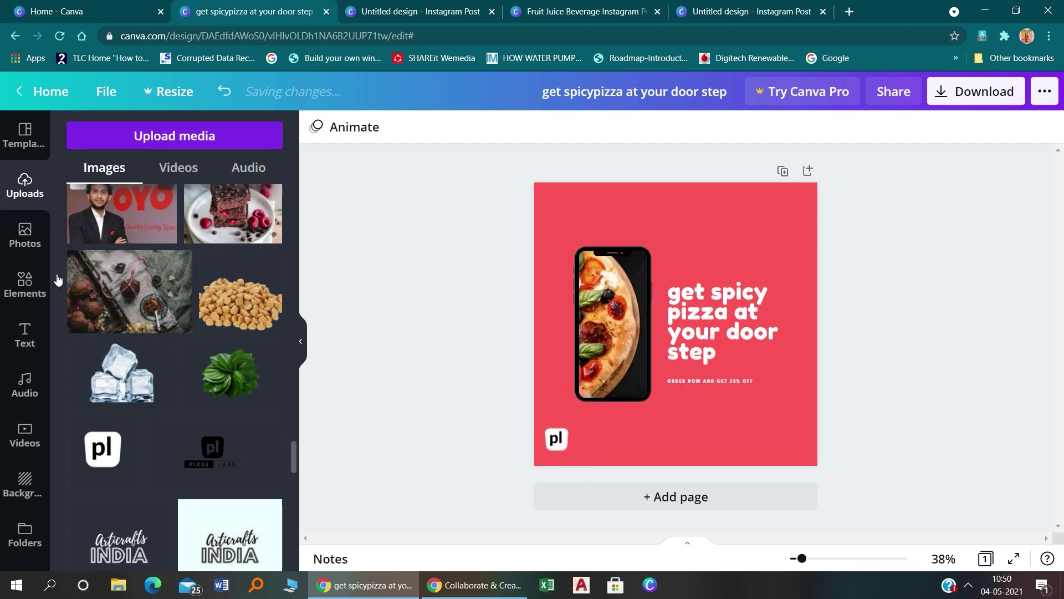
pyautogui.click(28, 238)
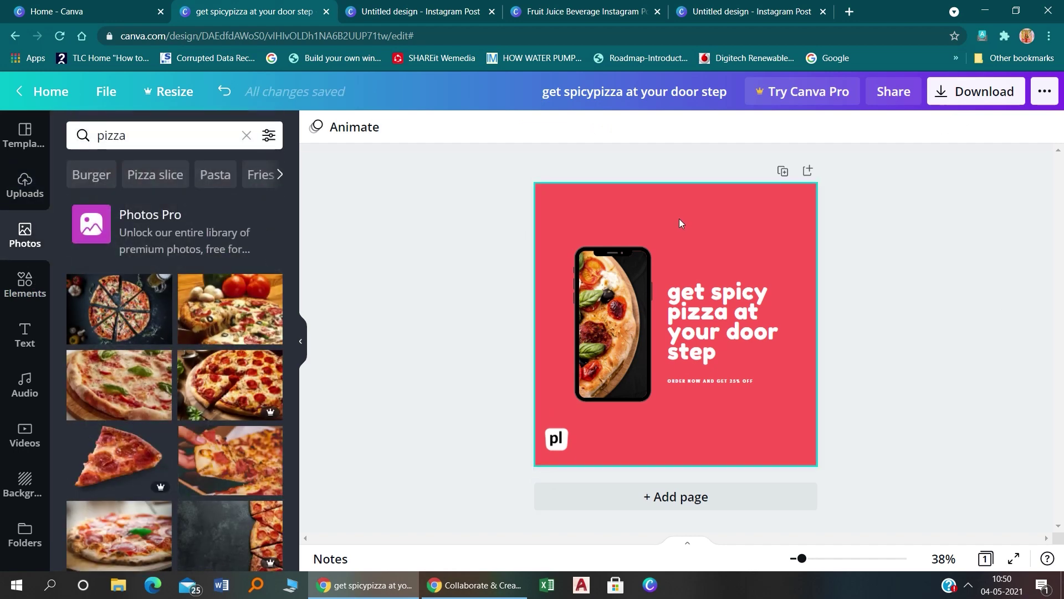
# Give the "get spicy pizza at your door step" heading a black Shadow effect with an offset of 75
pyautogui.click(723, 304)
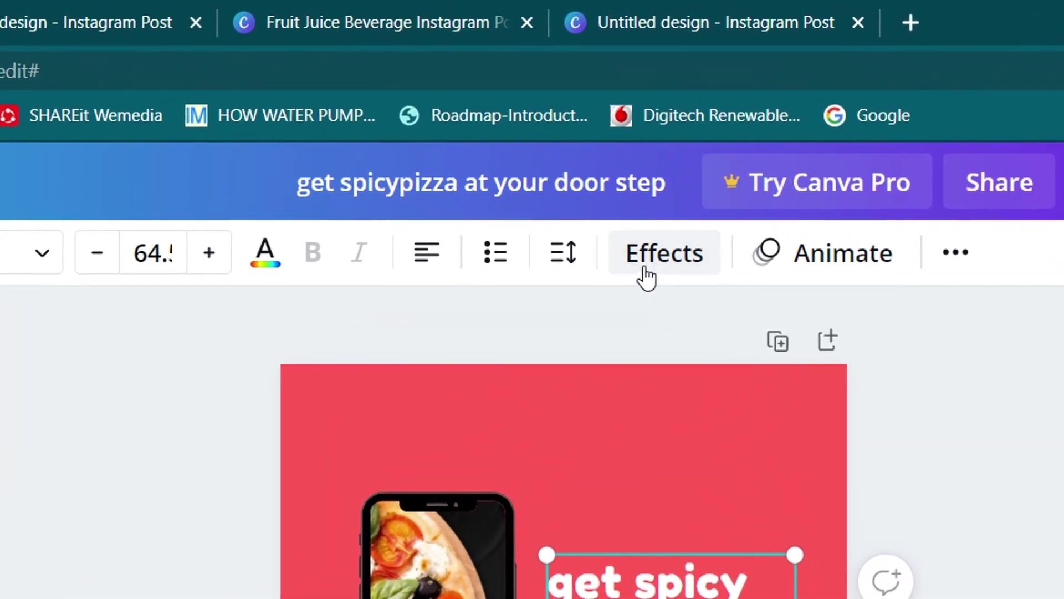
pyautogui.click(647, 277)
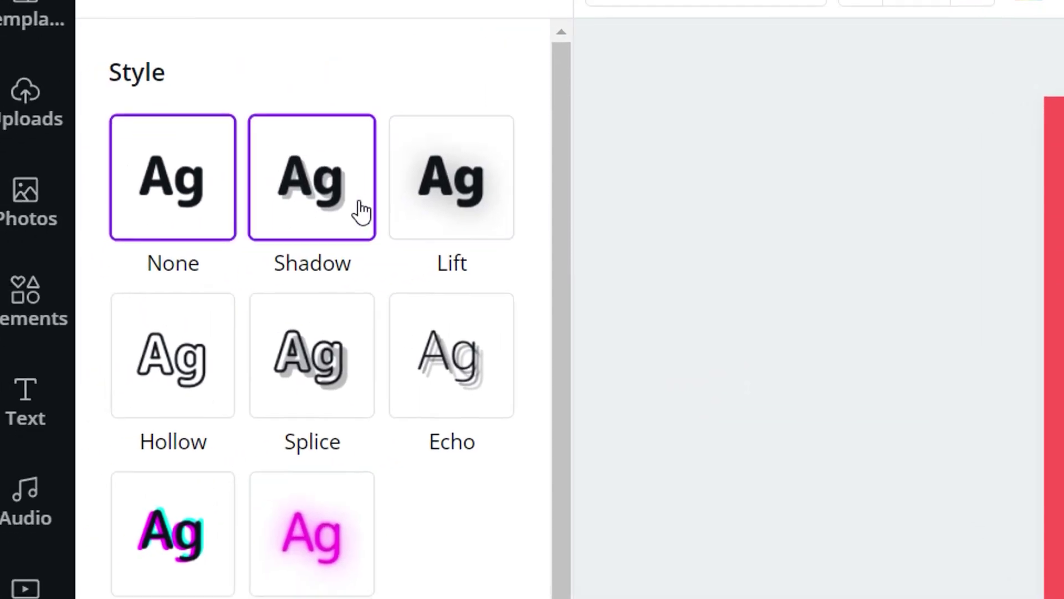
pyautogui.click(362, 211)
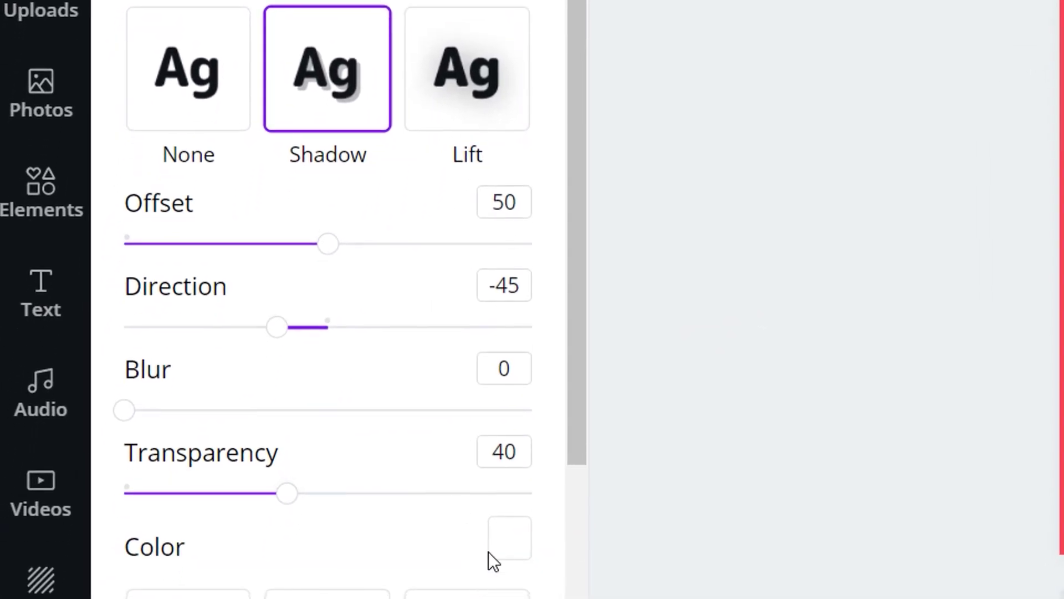
pyautogui.click(506, 524)
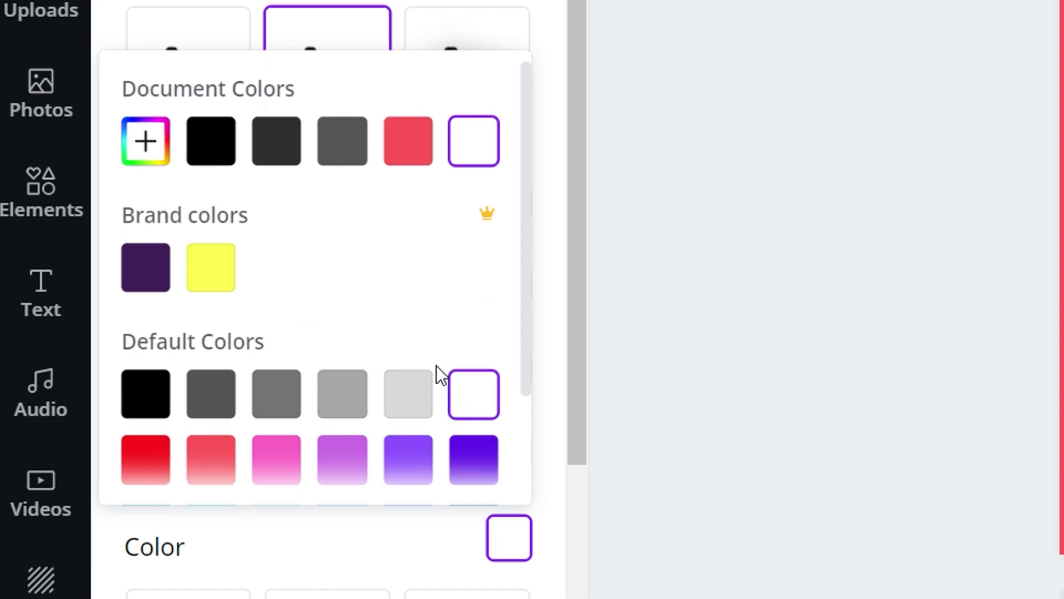
pyautogui.click(211, 155)
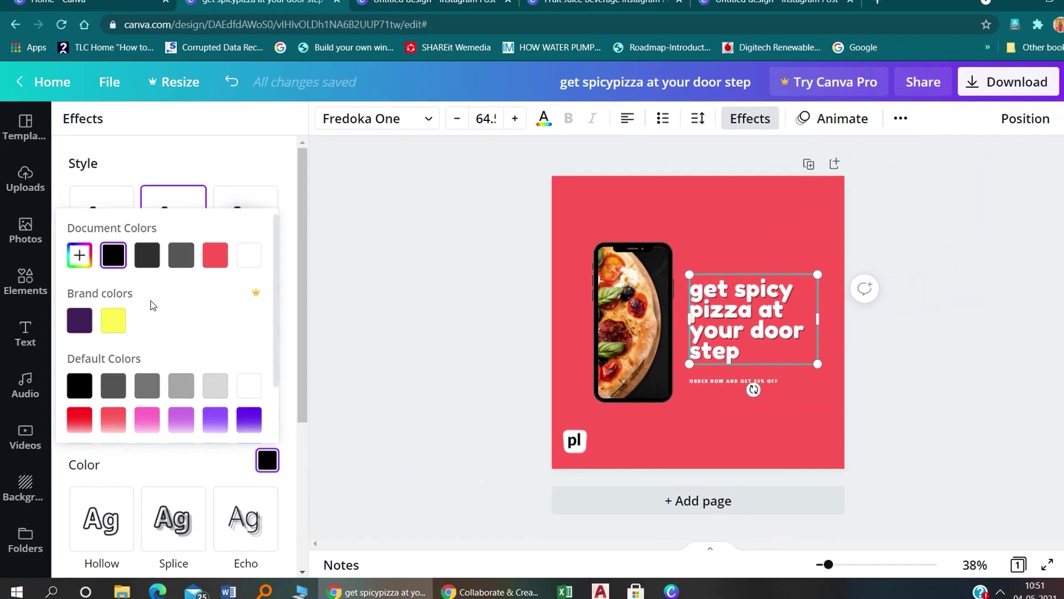
pyautogui.click(281, 239)
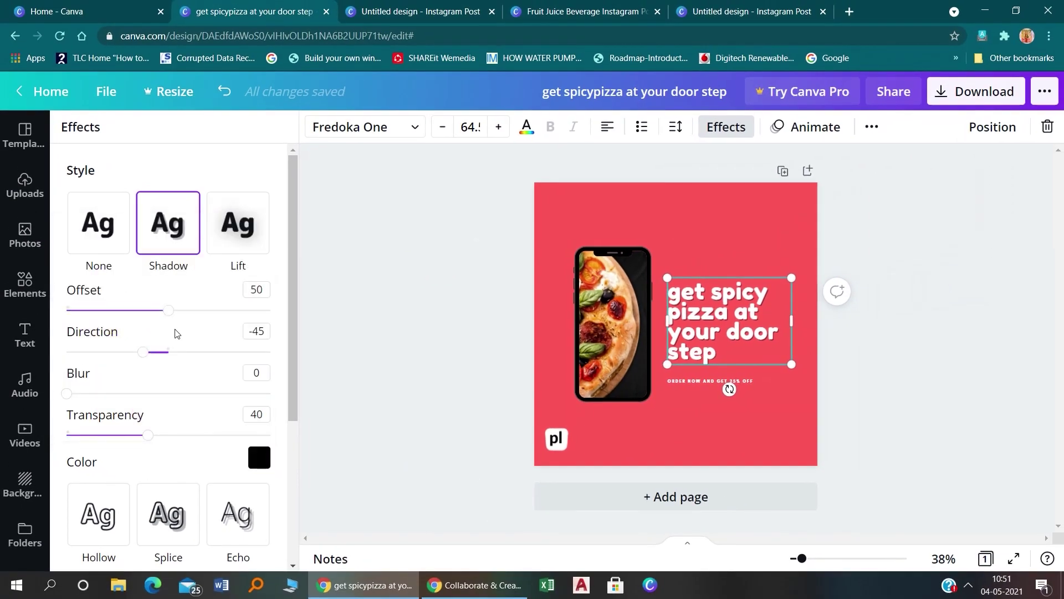
pyautogui.moveTo(169, 310); pyautogui.dragTo(209, 312)
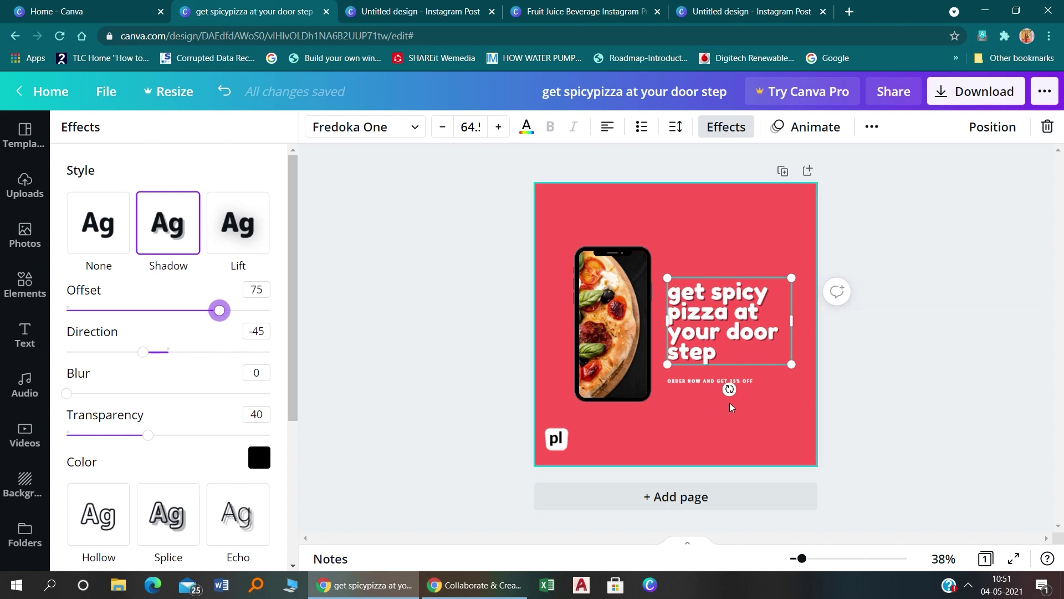
# Enlarge the small offer line's text by five size steps and set its font to Cooper Hewitt
pyautogui.click(696, 385)
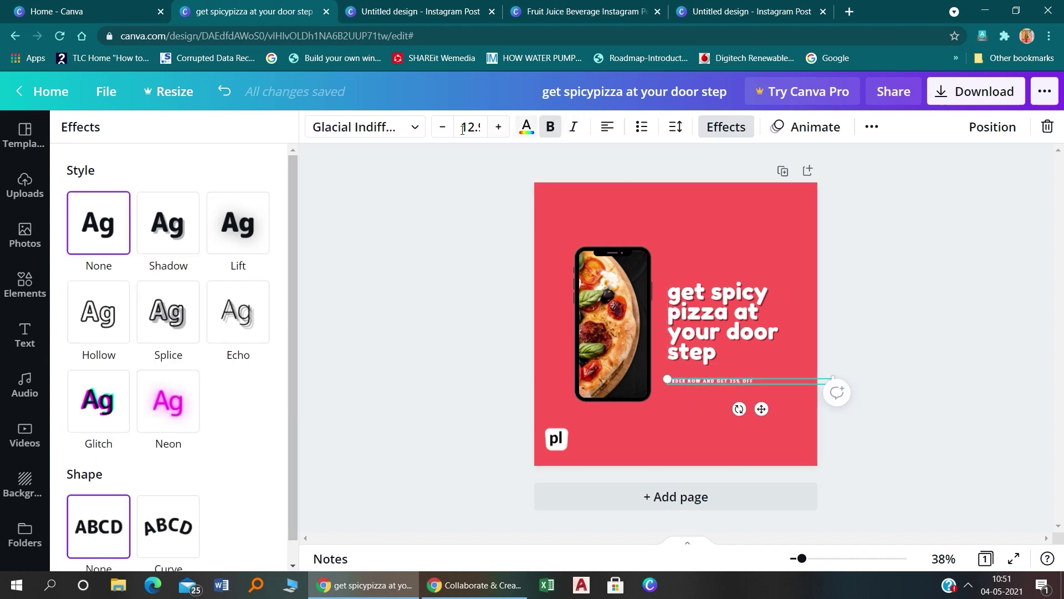
pyautogui.click(499, 127)
pyautogui.click(499, 127)
pyautogui.click(499, 128)
pyautogui.click(501, 129)
pyautogui.click(501, 129)
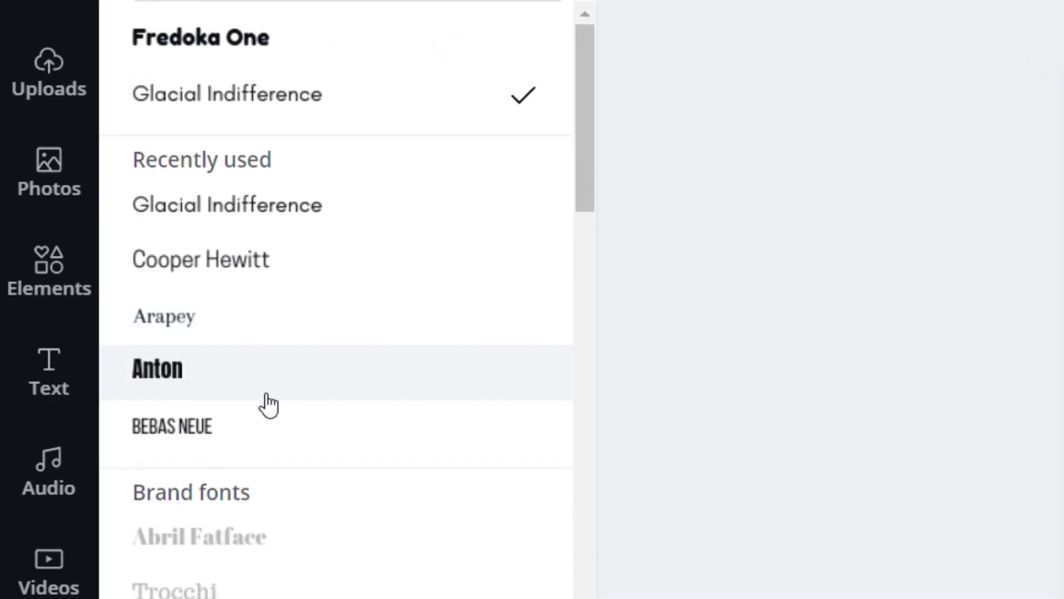
pyautogui.click(42, 598)
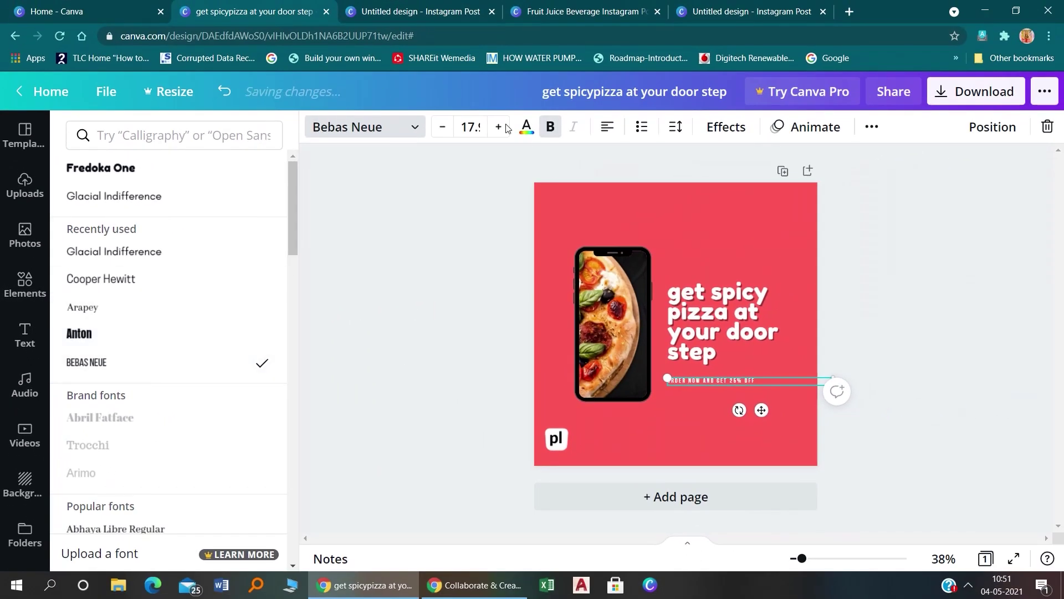
pyautogui.click(134, 275)
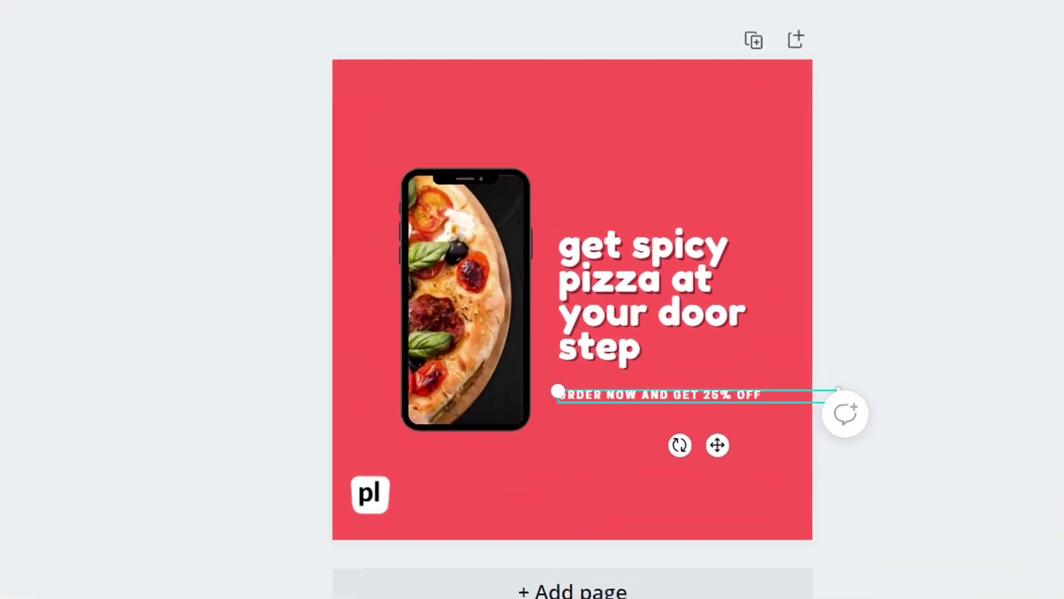
# Move the offer line slightly down and align its left edge with the heading's
pyautogui.click(943, 360)
pyautogui.click(566, 400)
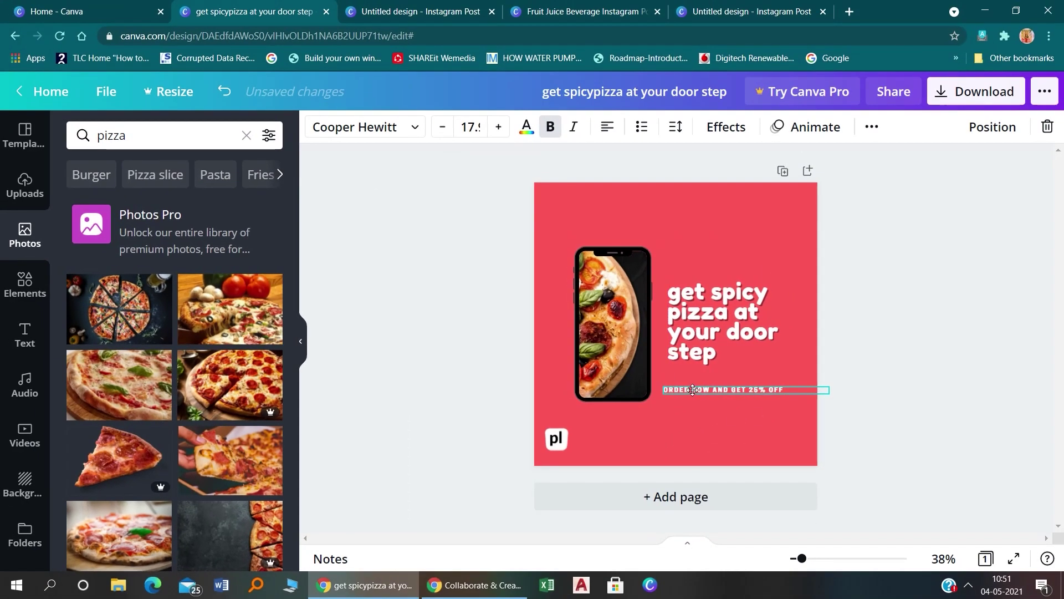
pyautogui.moveTo(693, 390); pyautogui.dragTo(700, 391)
pyautogui.click(922, 339)
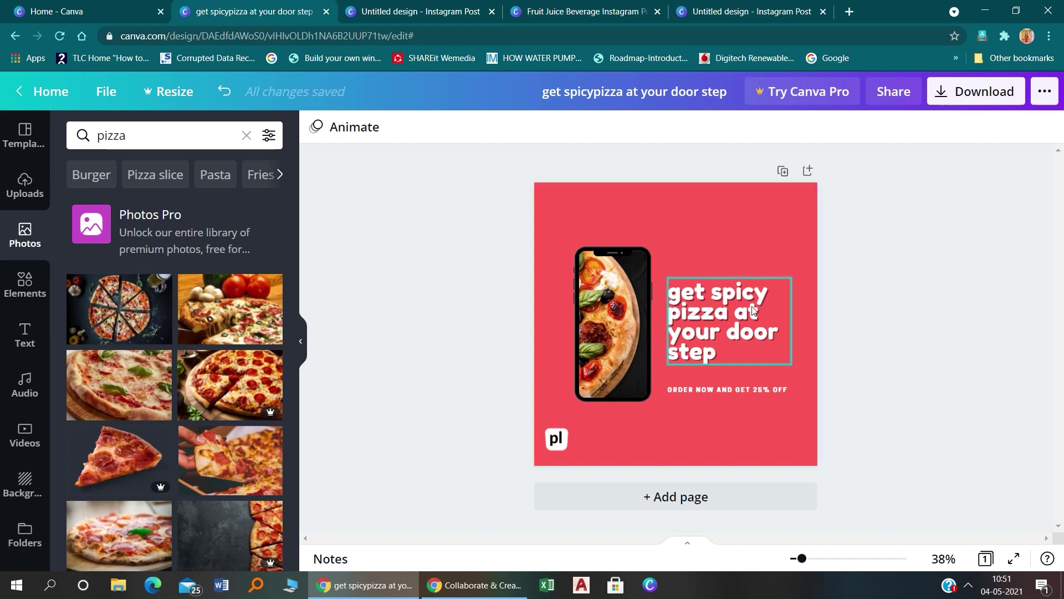
# Enlarge the heading to about 548 by 434 and move it slightly down, just above the offer line
pyautogui.moveTo(753, 281); pyautogui.dragTo(801, 375)
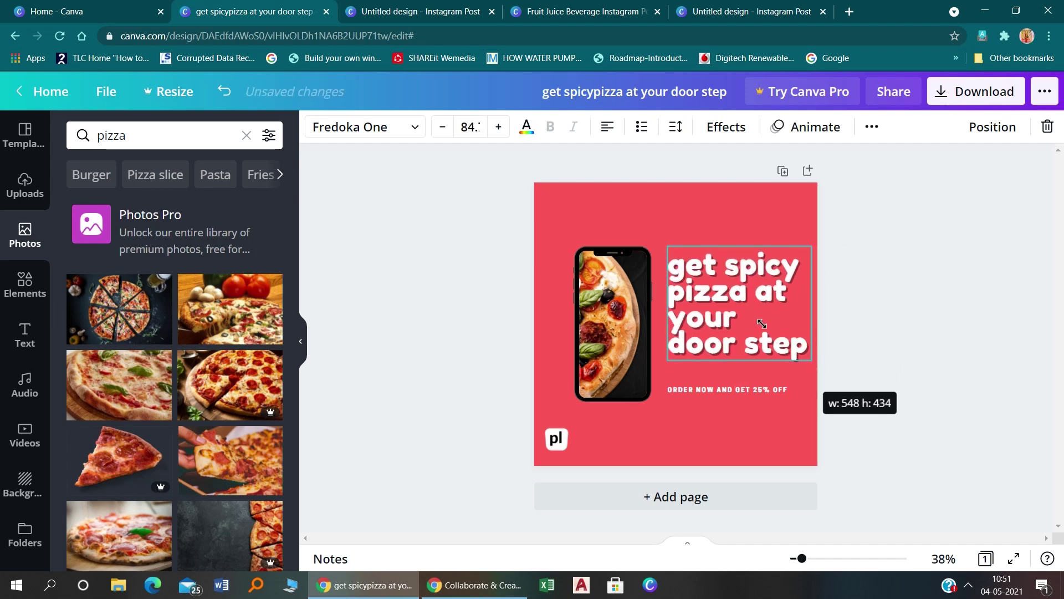
pyautogui.moveTo(762, 323); pyautogui.dragTo(762, 336)
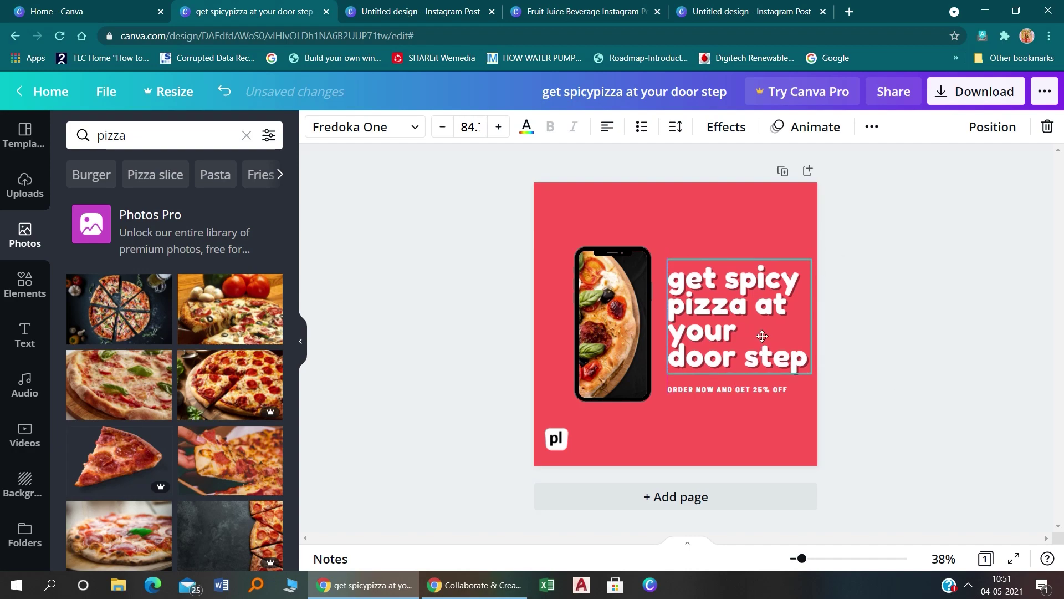
pyautogui.click(894, 324)
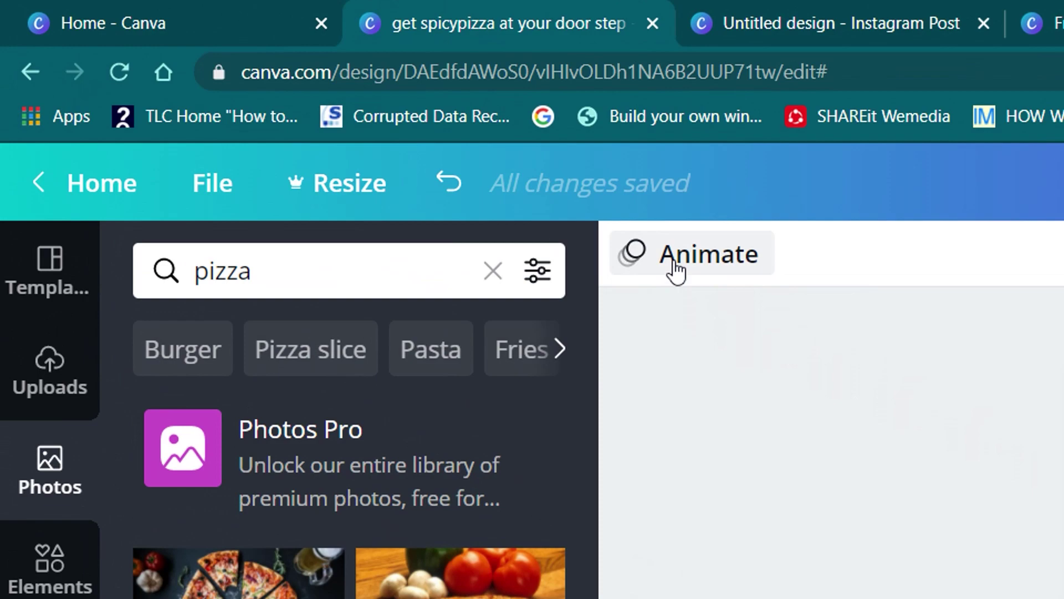
# Apply the Pan page animation and add the free audio track "2017 12 01 In C Major" to the design
pyautogui.click(675, 271)
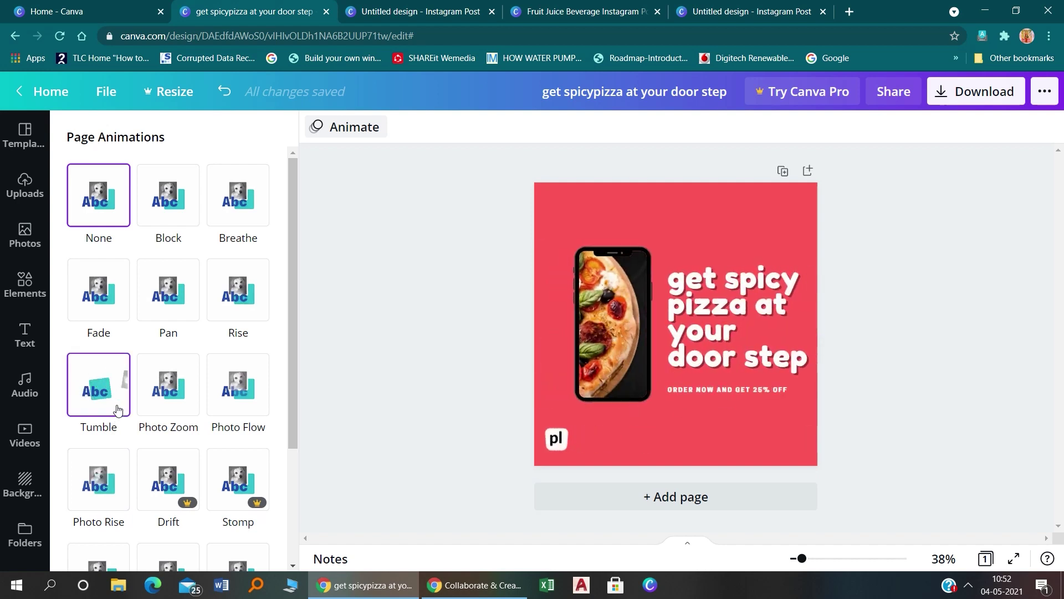
pyautogui.click(174, 311)
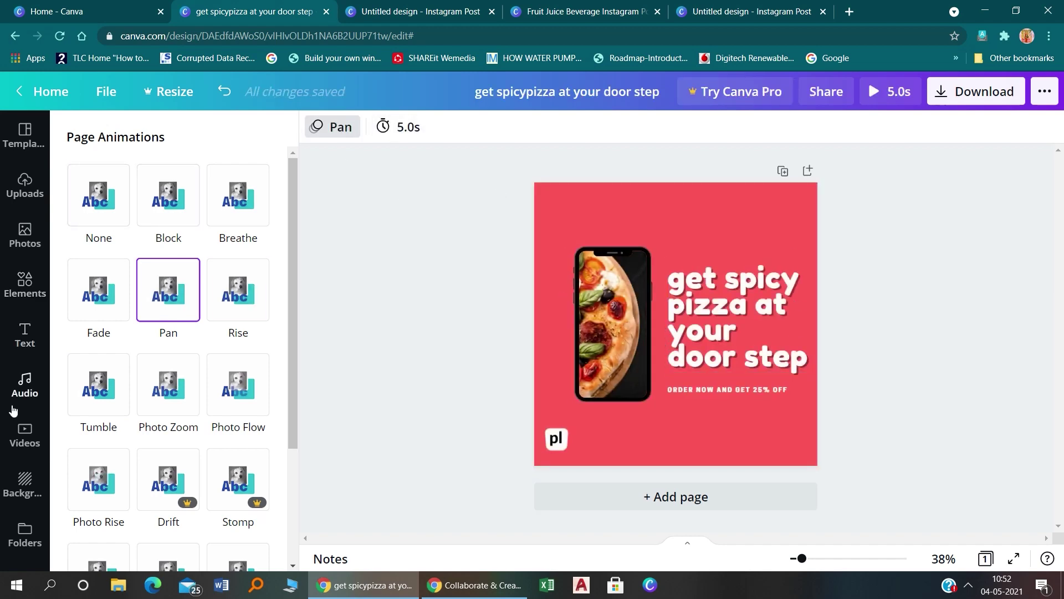
pyautogui.click(25, 388)
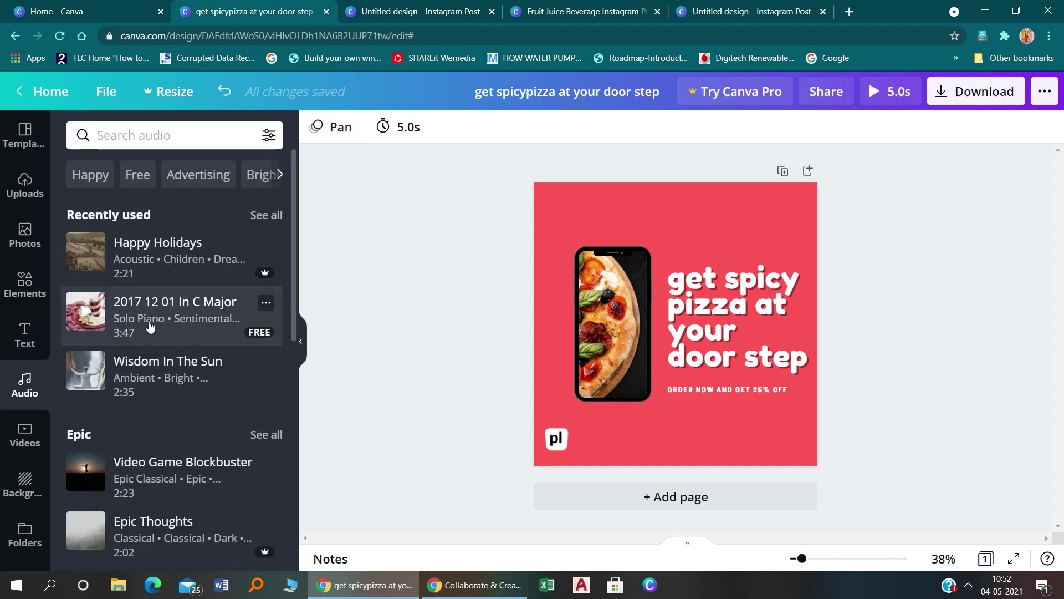
pyautogui.click(124, 322)
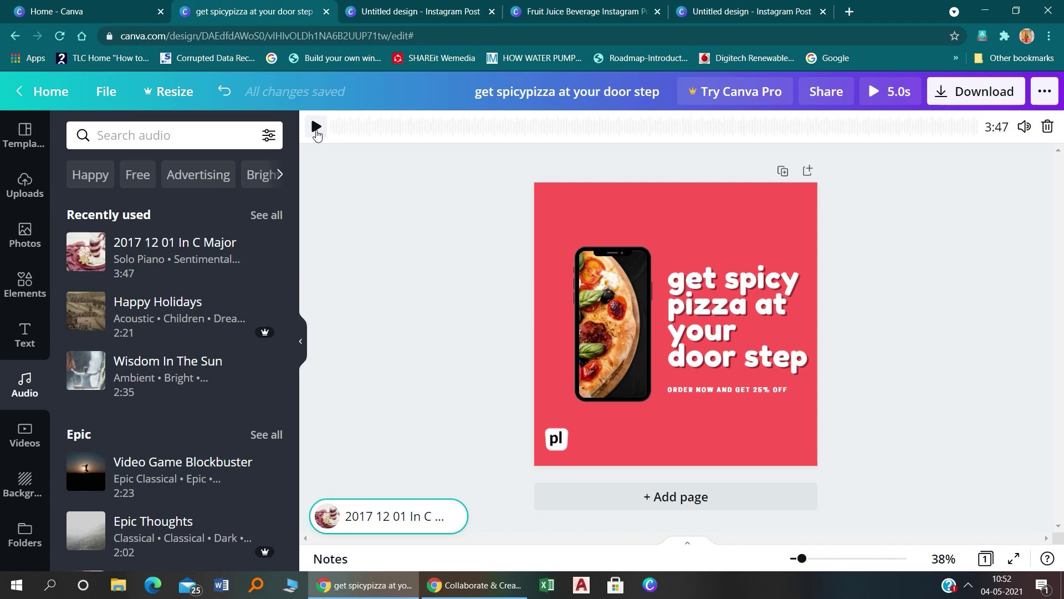
# Preview the animated design with its music and check the page timing, keeping it at 5.0 s
pyautogui.click(417, 204)
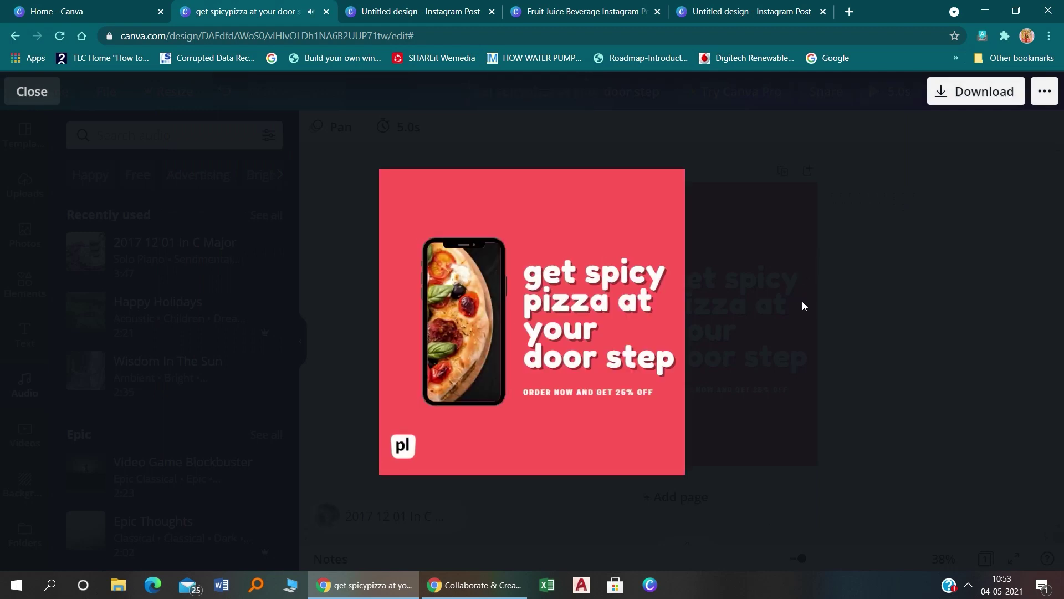
pyautogui.click(859, 272)
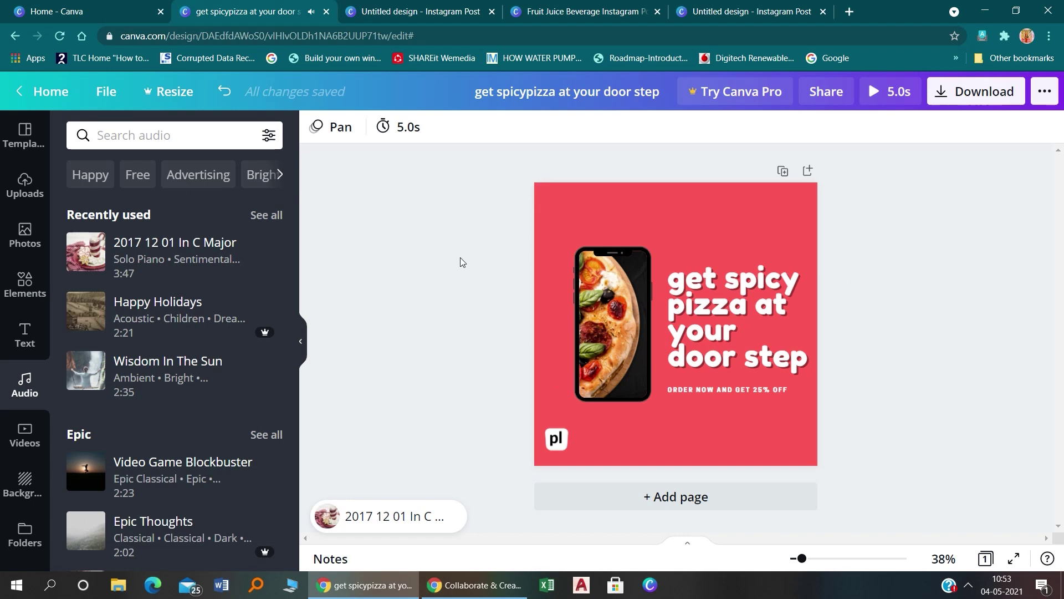
pyautogui.click(418, 132)
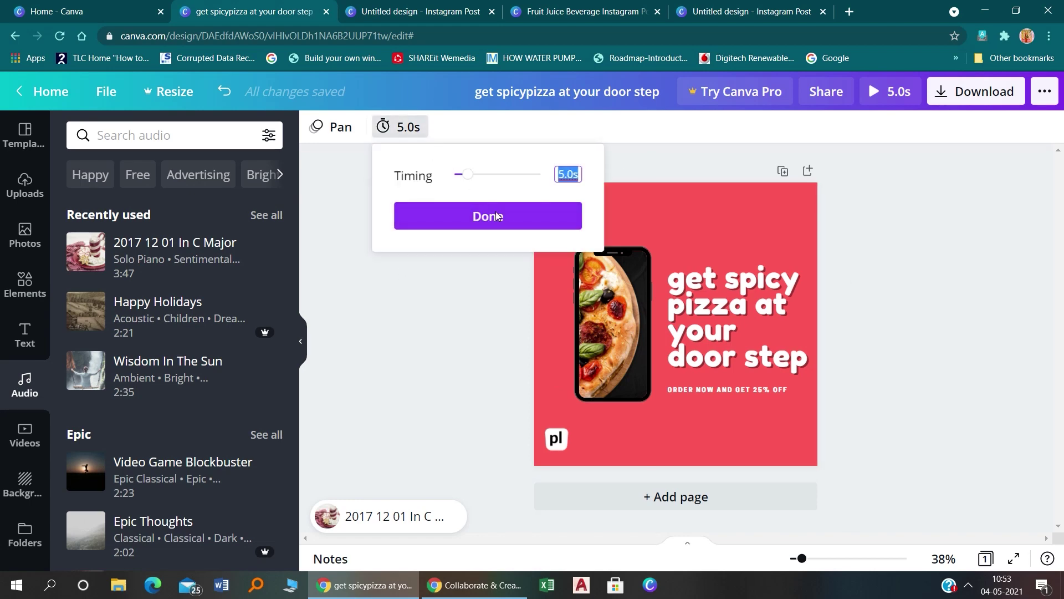
pyautogui.click(495, 214)
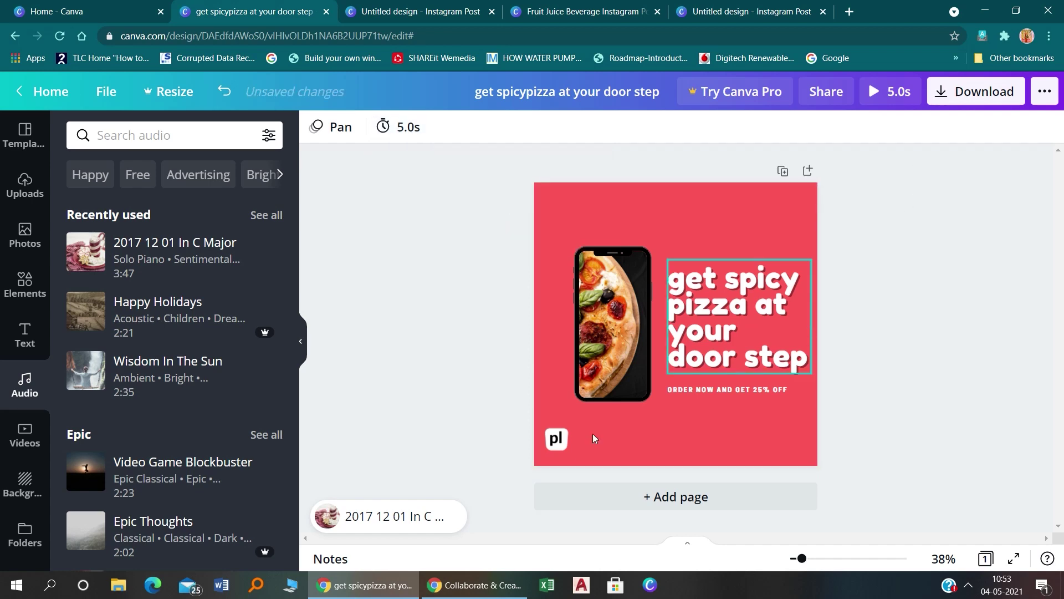
# Select the added audio track, play a short part of it, and deselect it
pyautogui.click(415, 523)
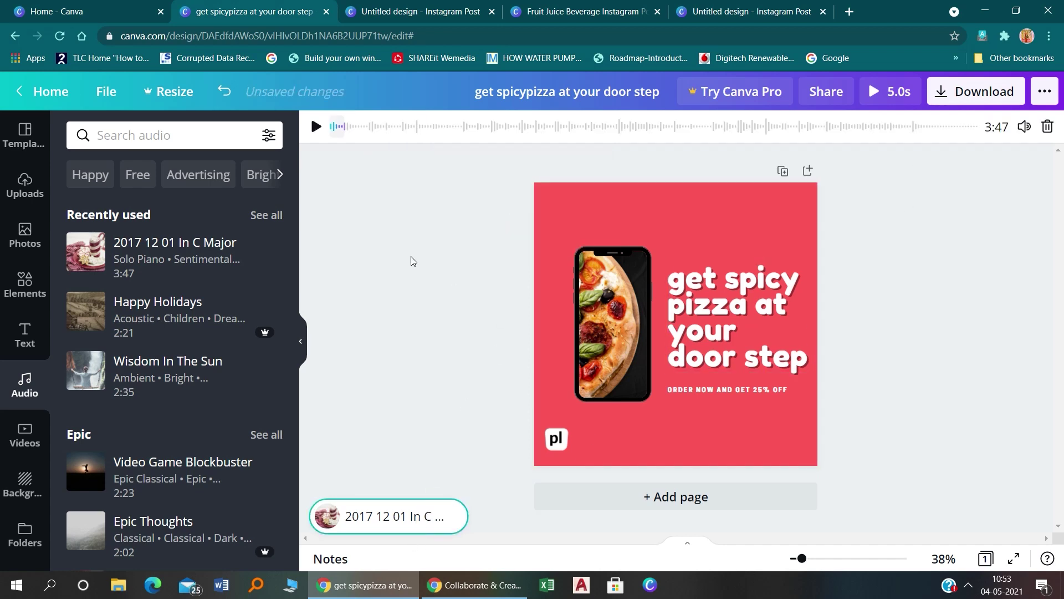
pyautogui.click(321, 129)
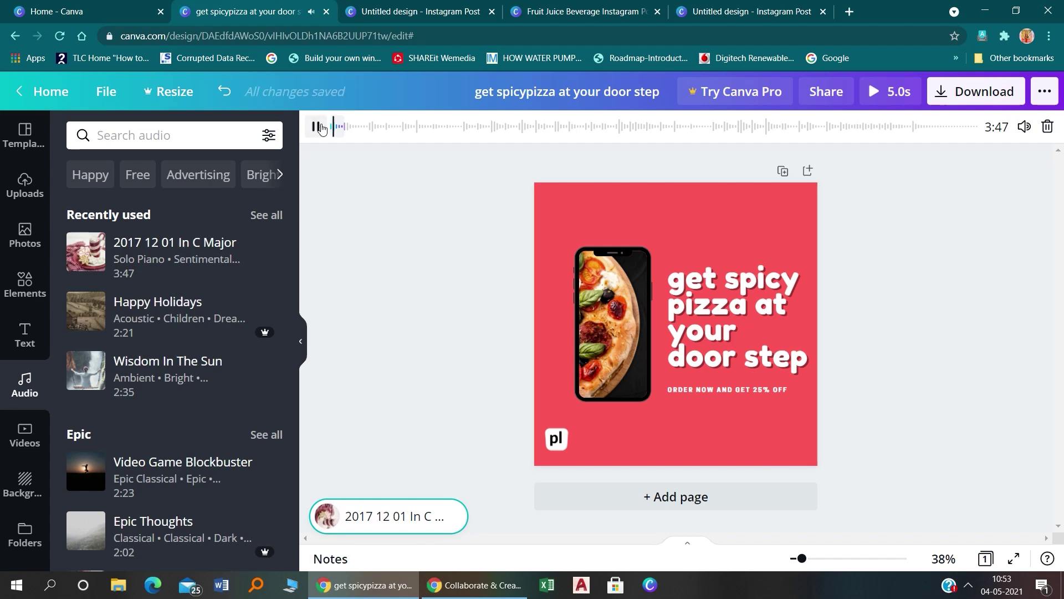
pyautogui.click(322, 130)
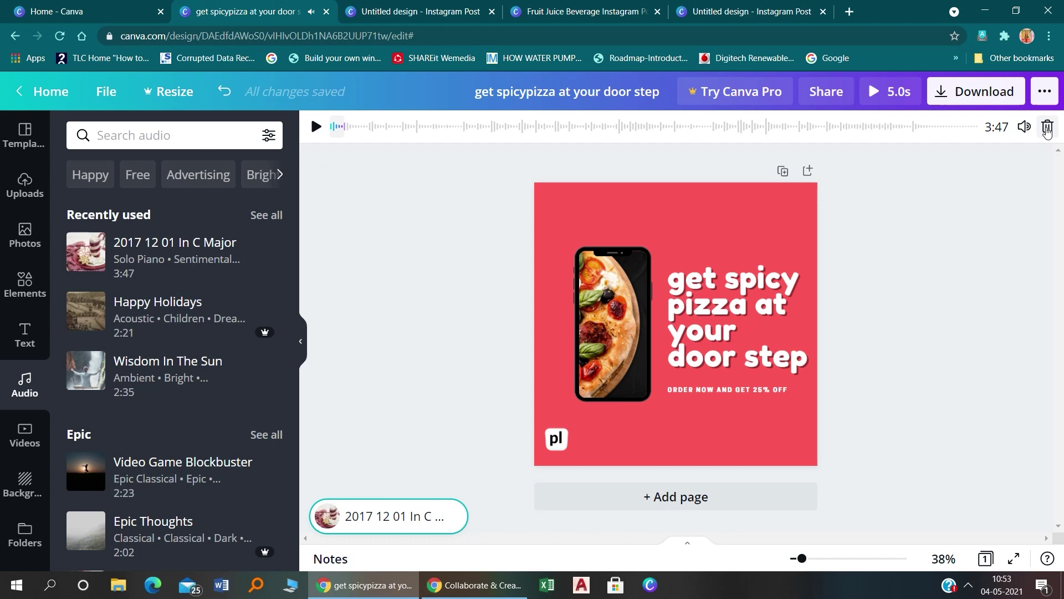
pyautogui.click(984, 231)
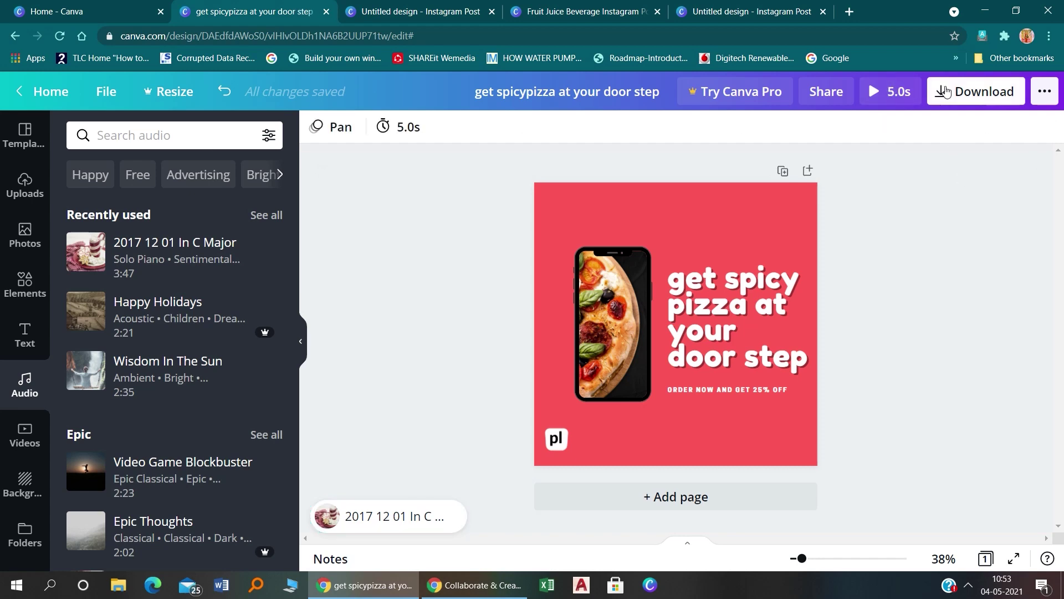
# Download the pizza design as an MP4 video and dismiss the referral offer
pyautogui.click(976, 92)
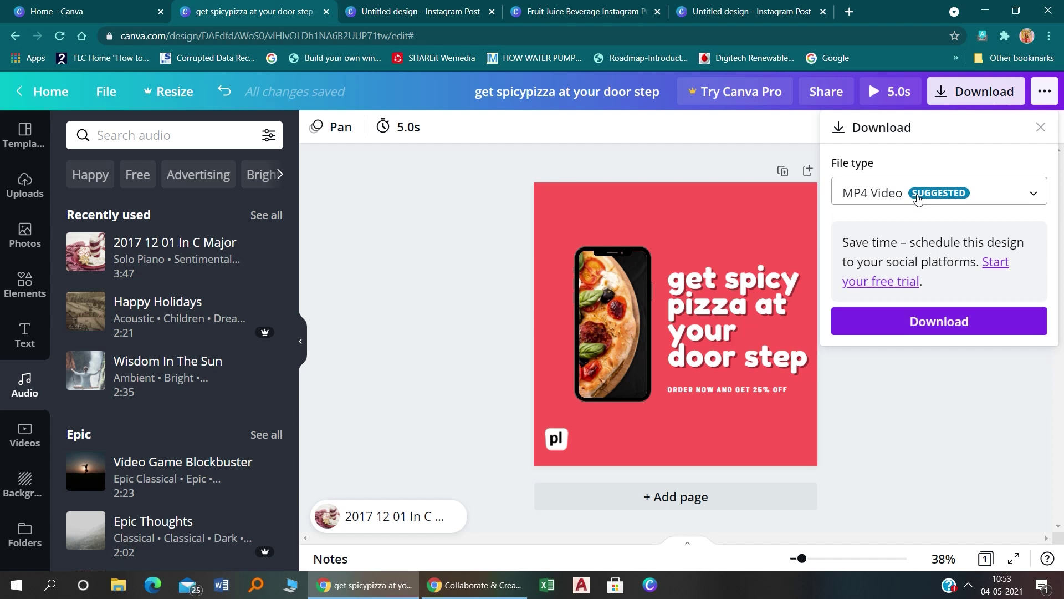
pyautogui.click(930, 328)
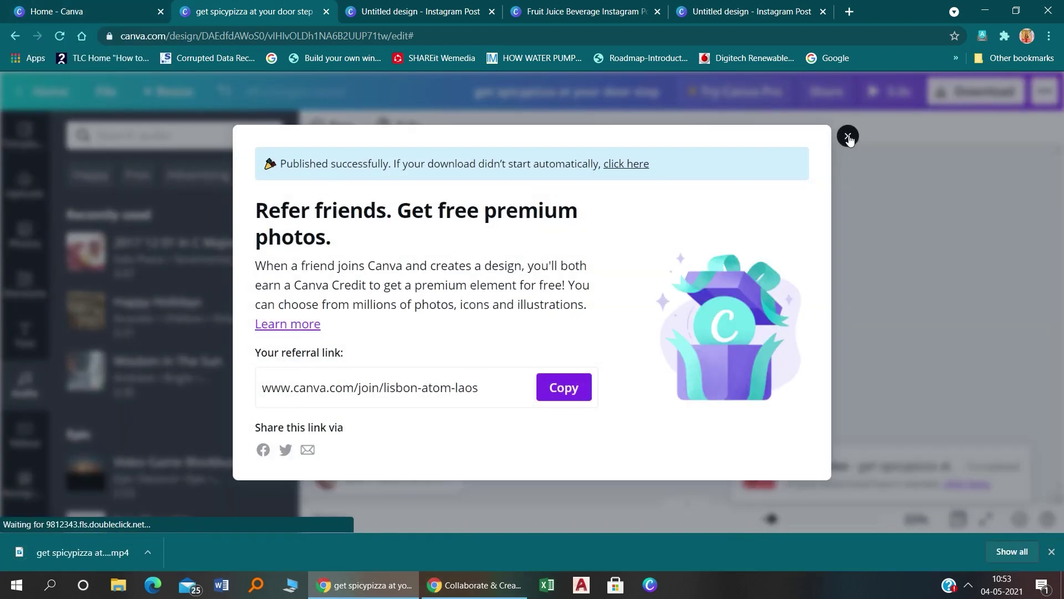
pyautogui.click(848, 136)
# Look through the Instagram Posts templates on the Canva home page and switch to the open Fruit Juice Beverage Instagram Post design
pyautogui.click(46, 6)
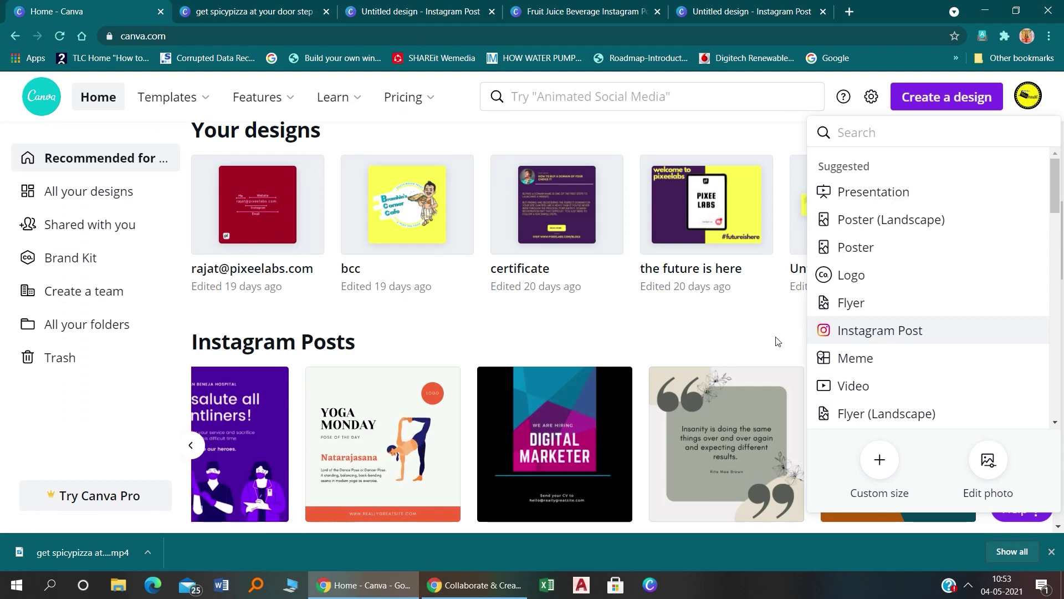
pyautogui.click(778, 341)
pyautogui.scroll(-3, 333, 329)
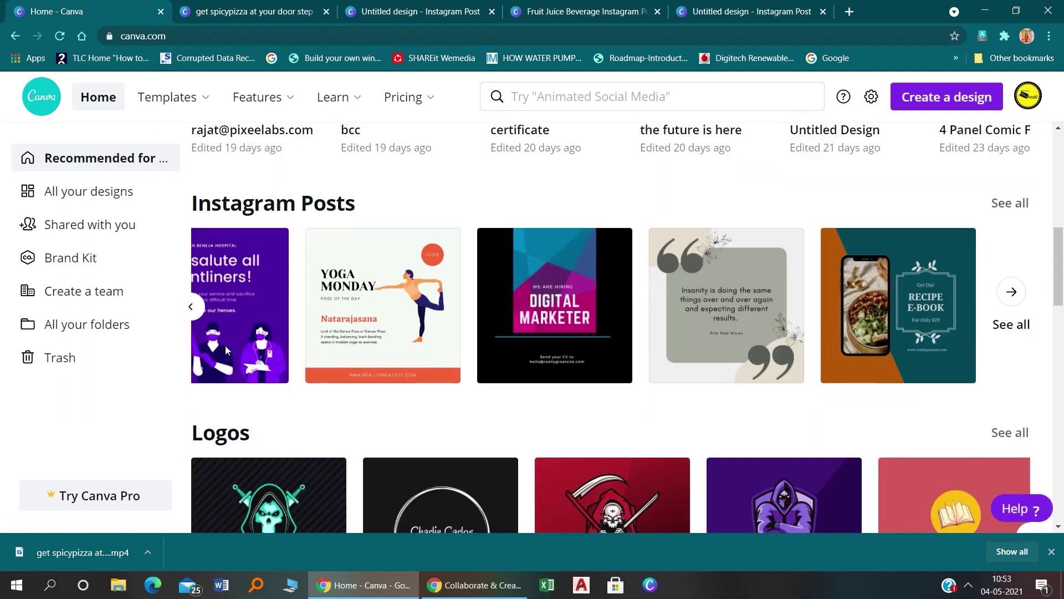
pyautogui.click(192, 306)
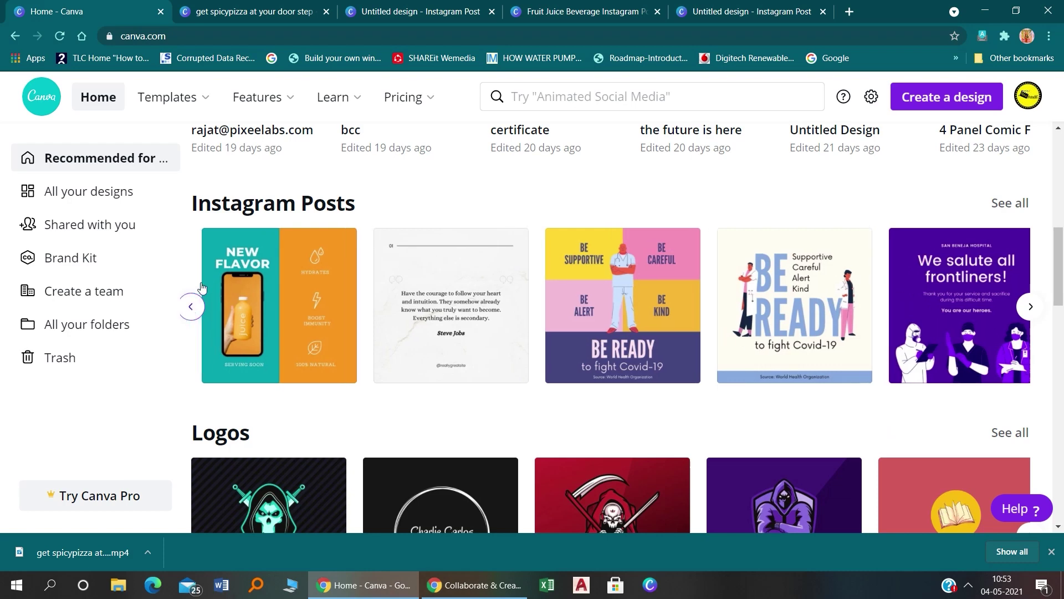
pyautogui.click(568, 8)
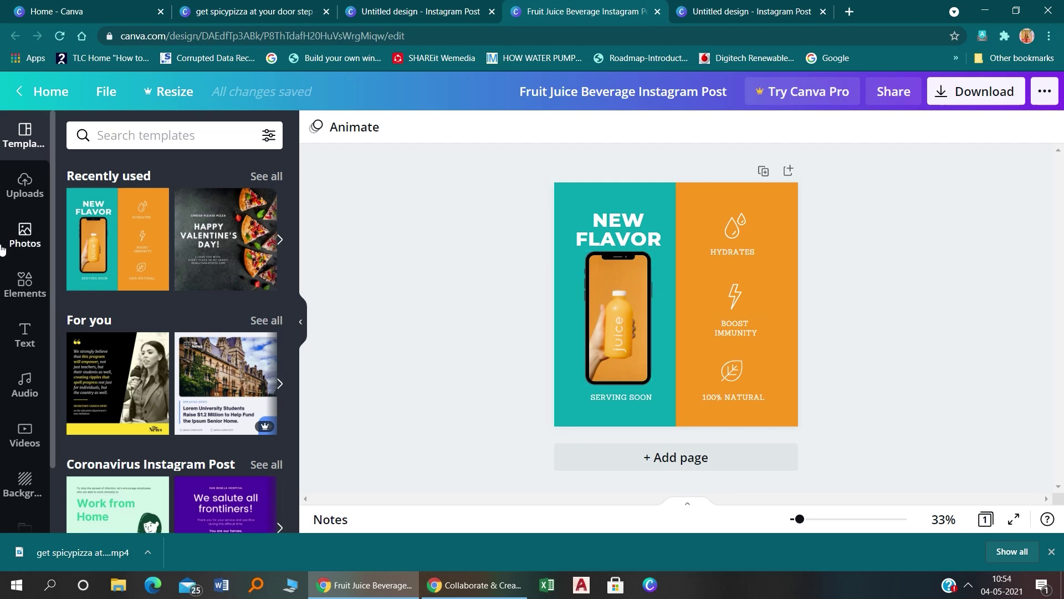
# Search the photo library for "juice"
pyautogui.click(24, 235)
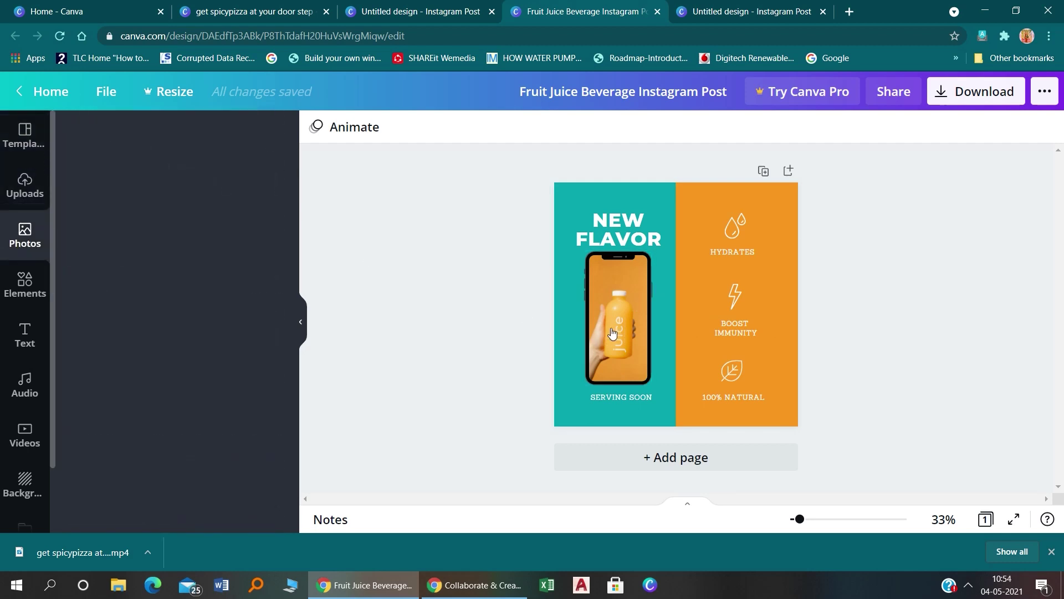
pyautogui.click(171, 138)
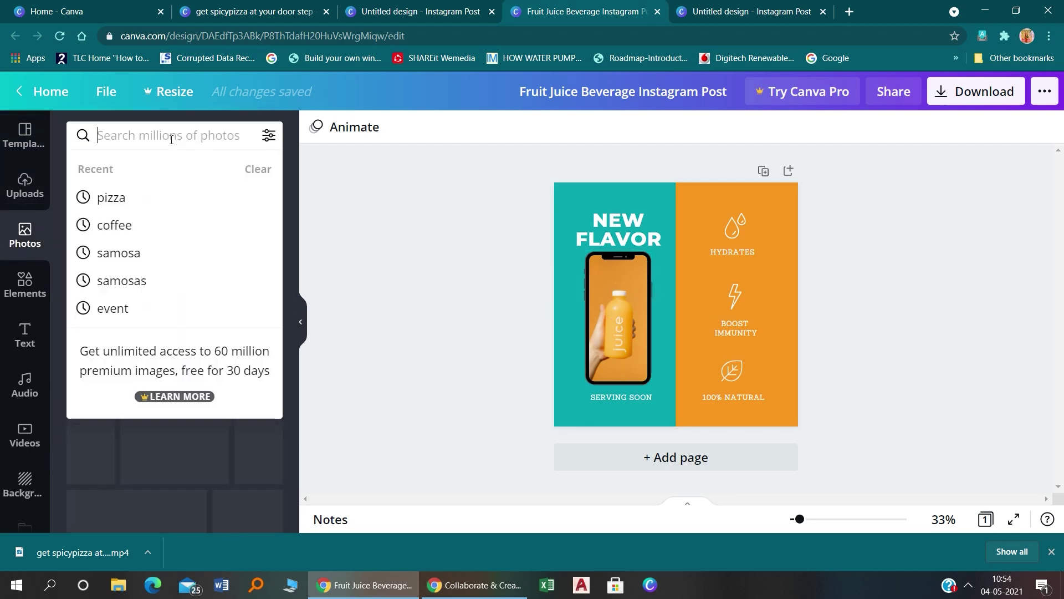
pyautogui.write('juice')
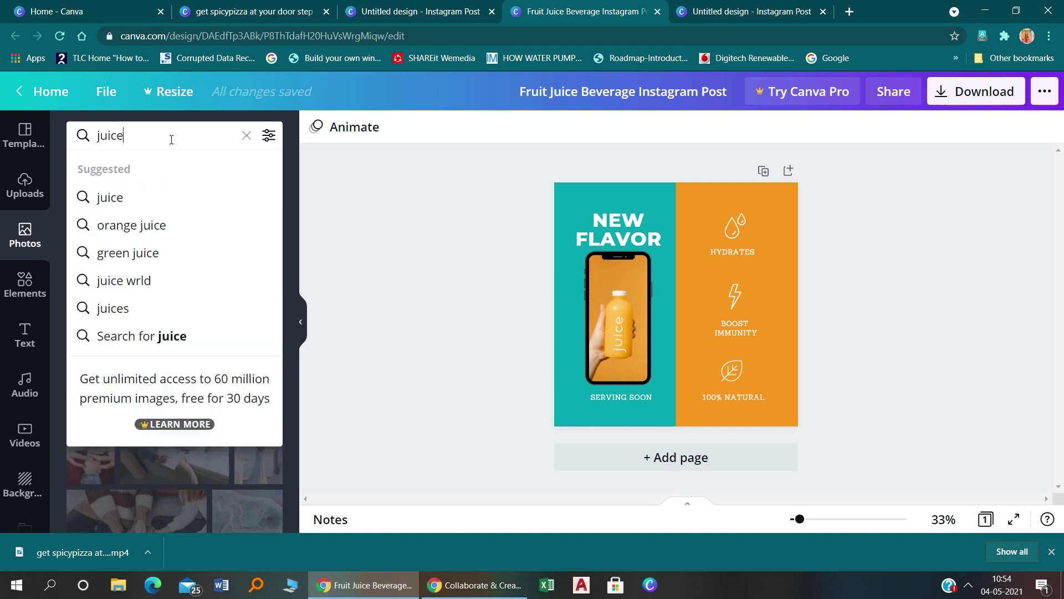
pyautogui.press('Return')
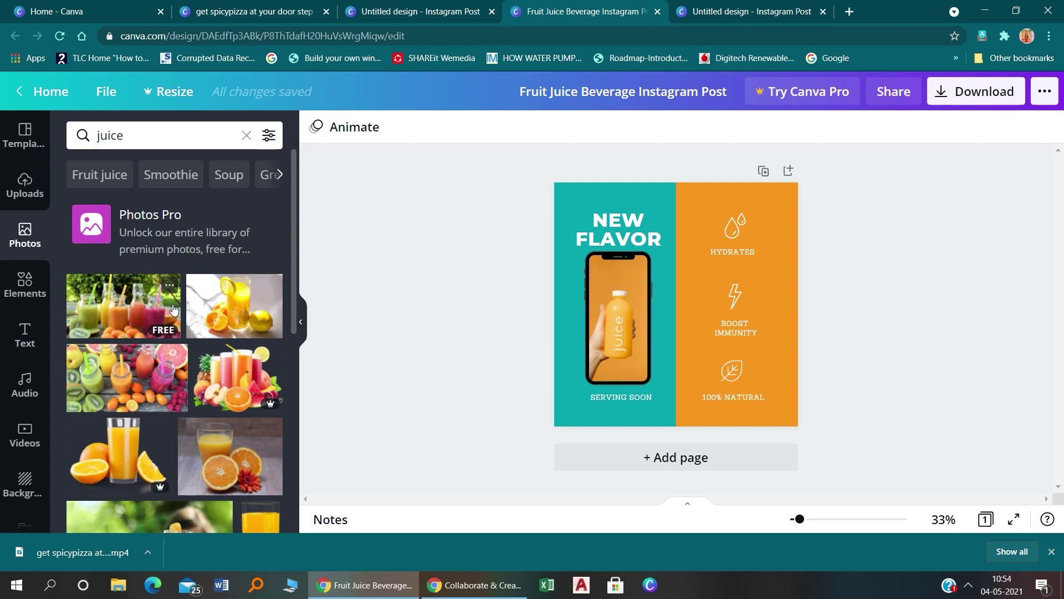
# Fill the phone frame with the photo of an orange juice glass beside cut oranges
pyautogui.moveTo(222, 308); pyautogui.dragTo(614, 315)
pyautogui.doubleClick(623, 310)
pyautogui.click(979, 345)
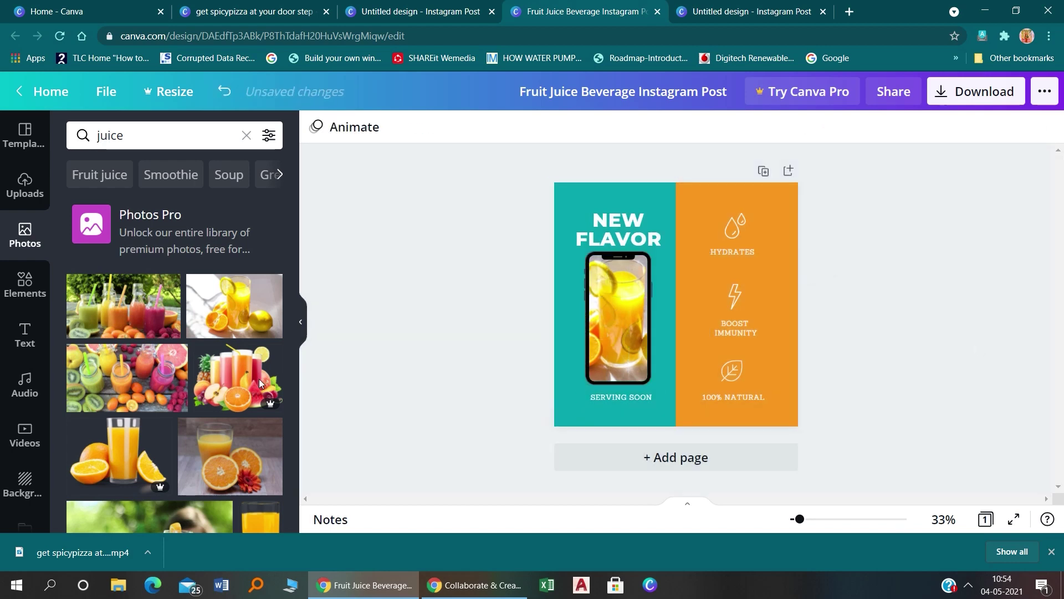
# Replace the phone frame's picture with the green juice photo surrounded by apples and citrus slices on wooden boards
pyautogui.scroll(-4, 244, 360)
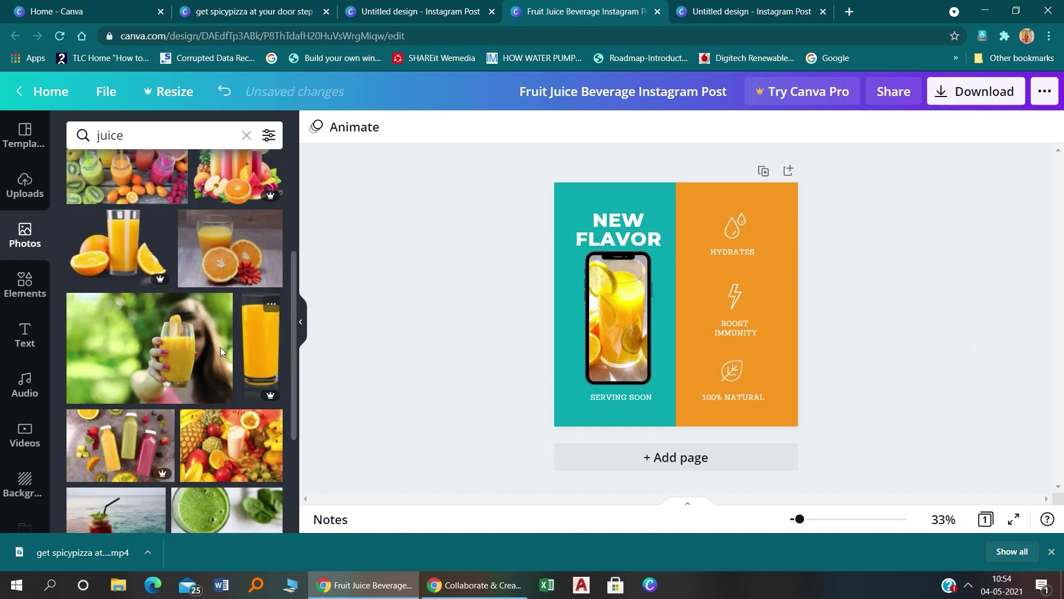
pyautogui.scroll(-3, 199, 355)
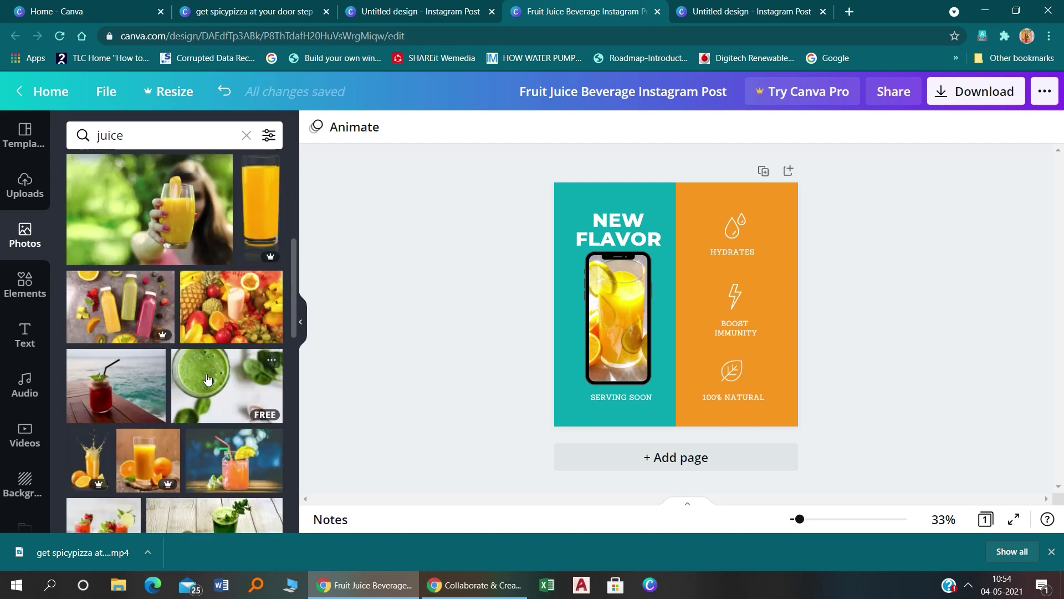
pyautogui.scroll(-3, 205, 379)
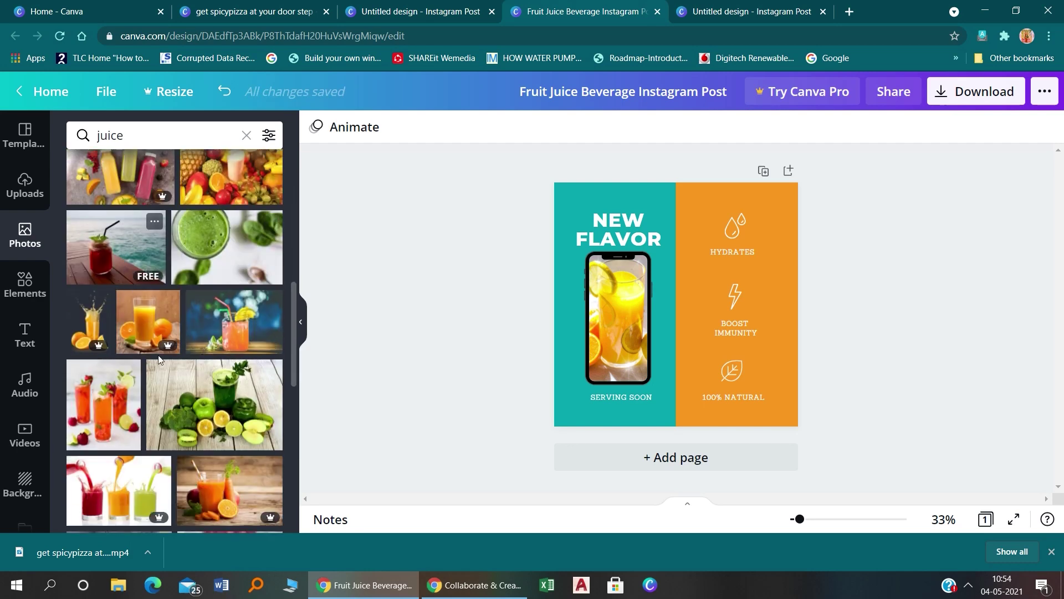
pyautogui.moveTo(211, 403); pyautogui.dragTo(602, 320)
pyautogui.doubleClick(622, 329)
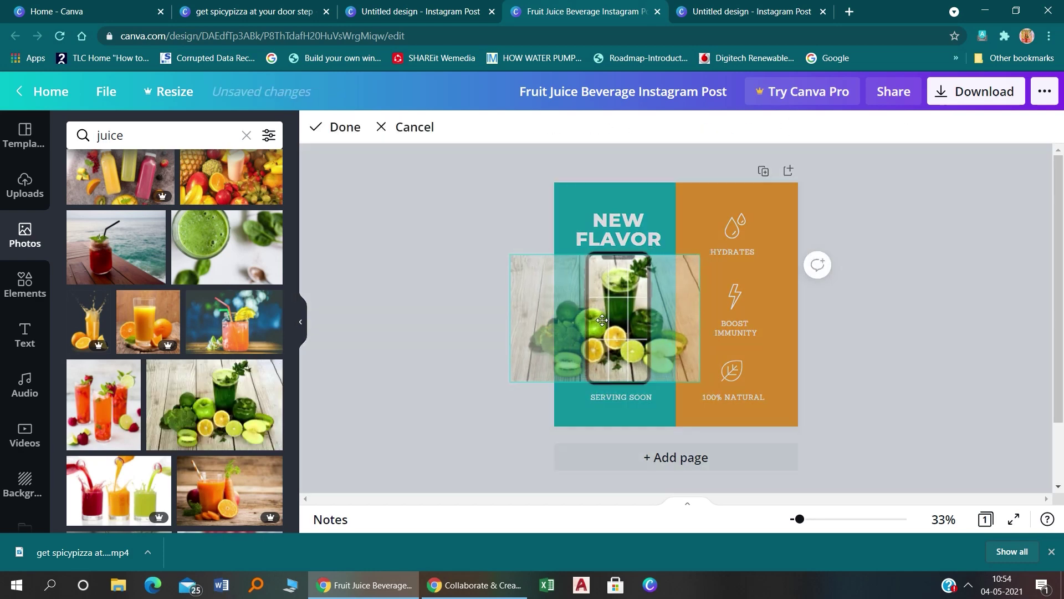
pyautogui.click(877, 324)
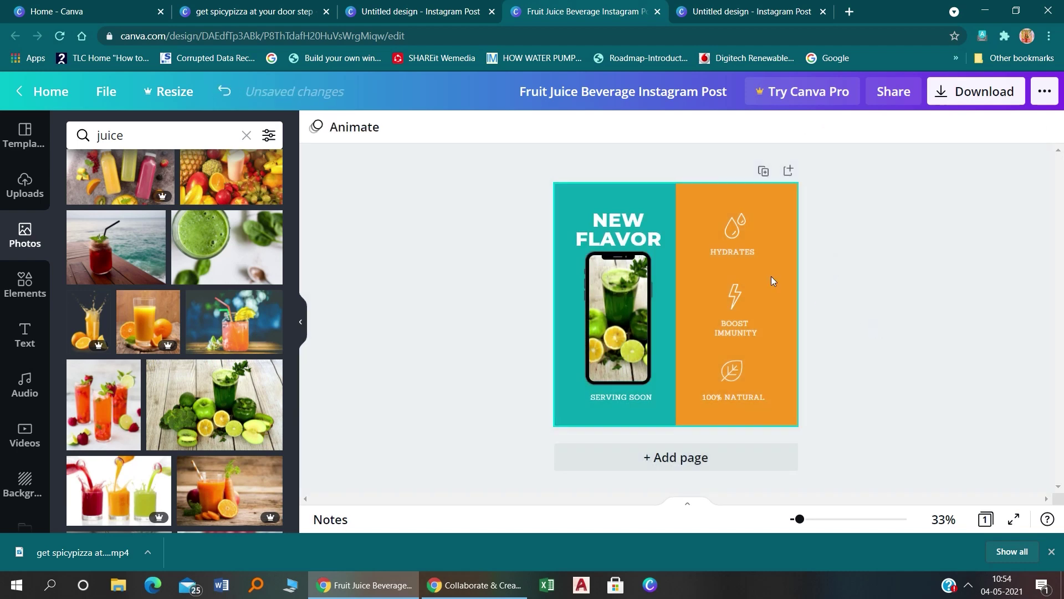
# Recolor the teal panel behind the phone with the dark purple brand color
pyautogui.click(746, 253)
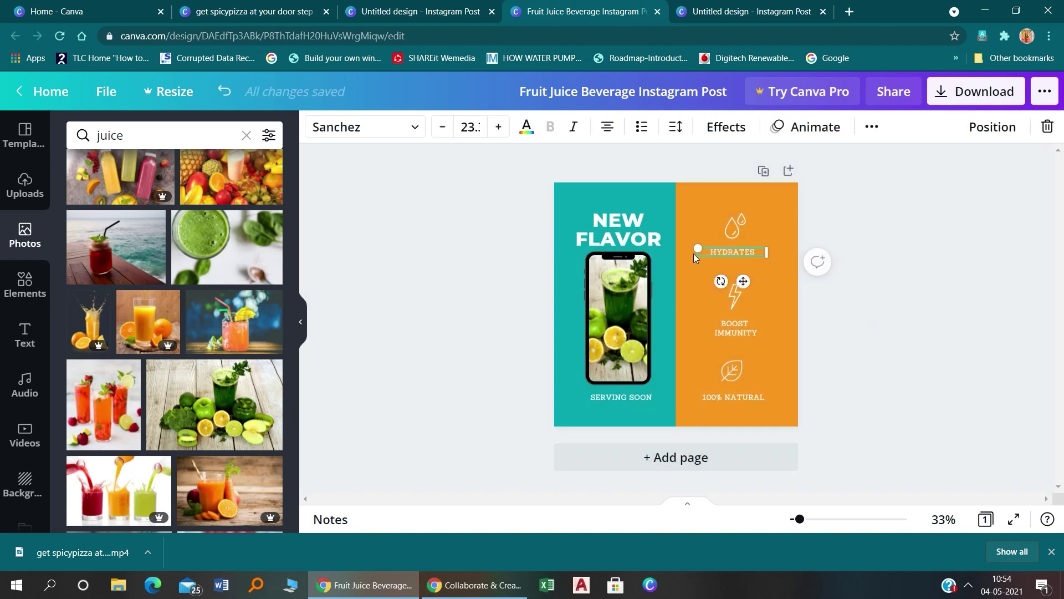
pyautogui.click(854, 333)
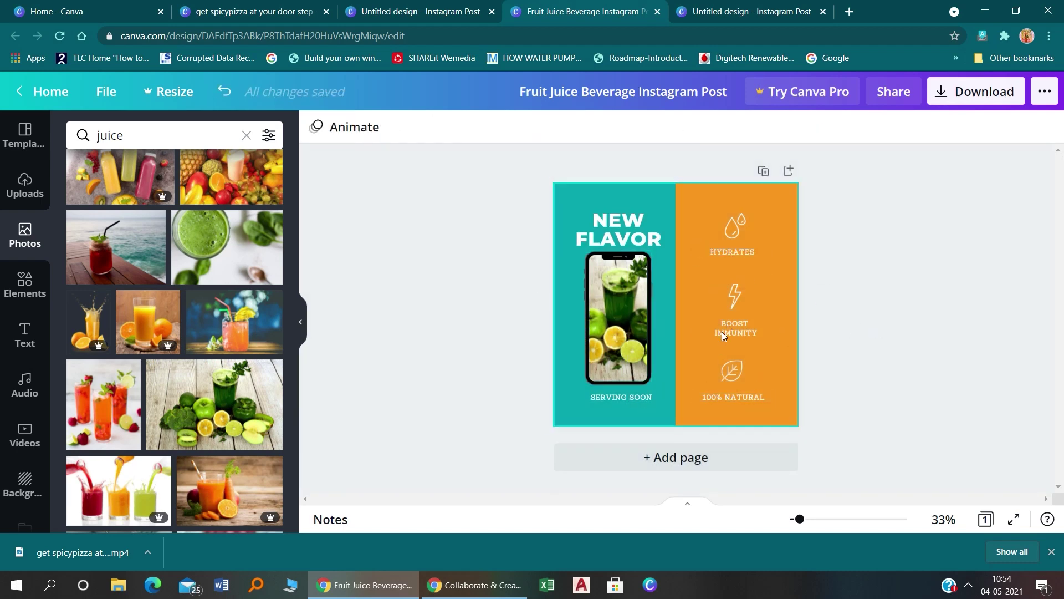
pyautogui.click(570, 319)
pyautogui.click(316, 126)
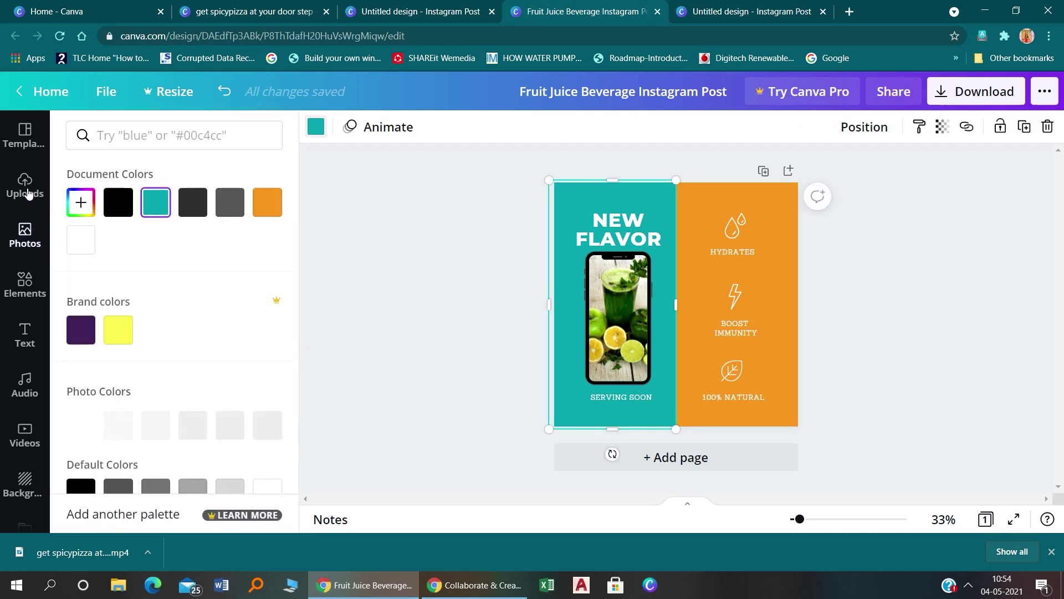
pyautogui.click(82, 331)
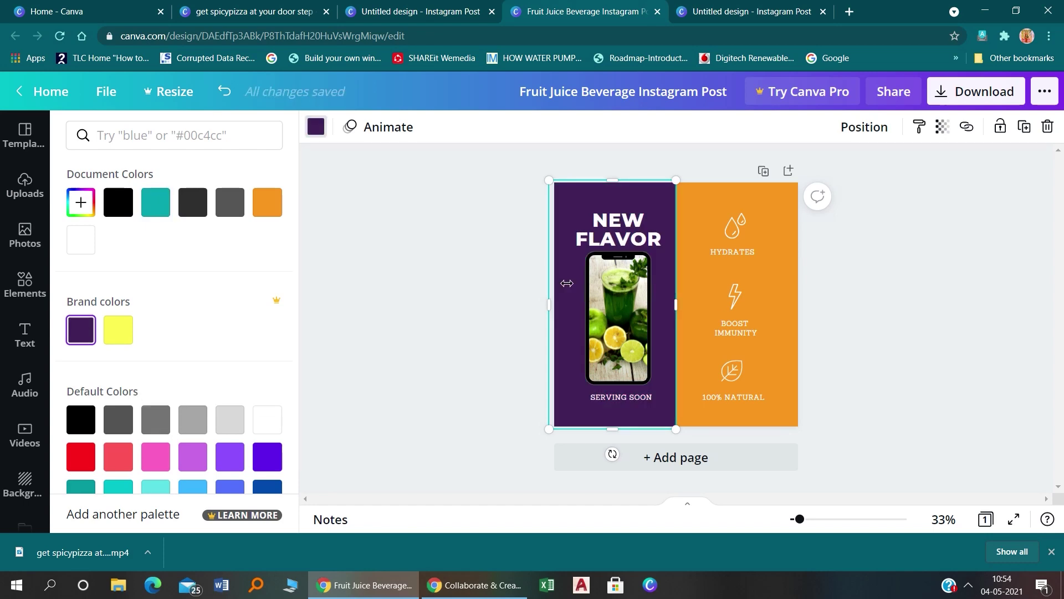
pyautogui.click(414, 153)
pyautogui.click(316, 126)
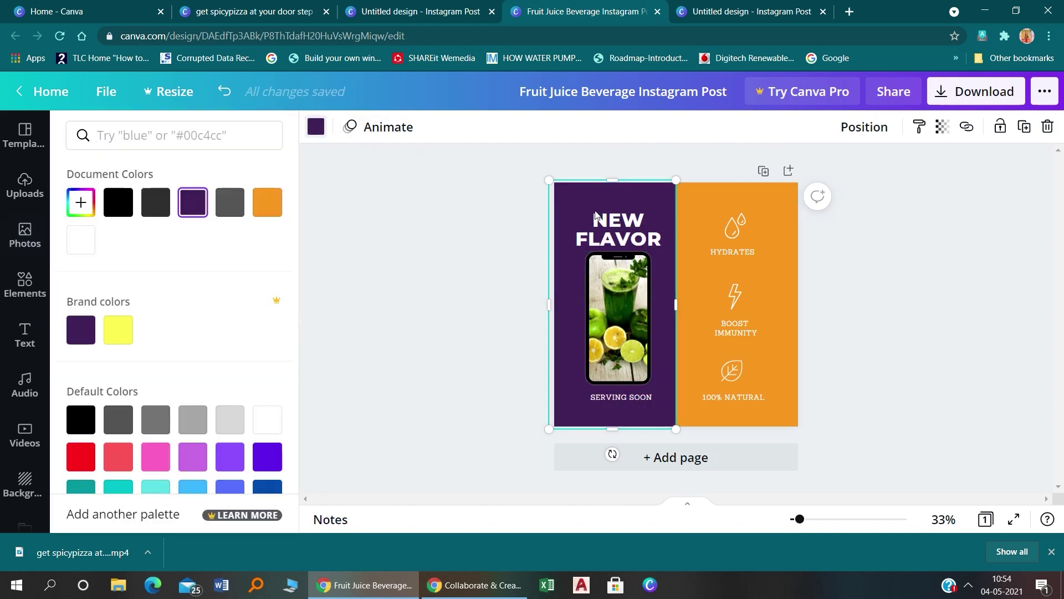
pyautogui.click(953, 290)
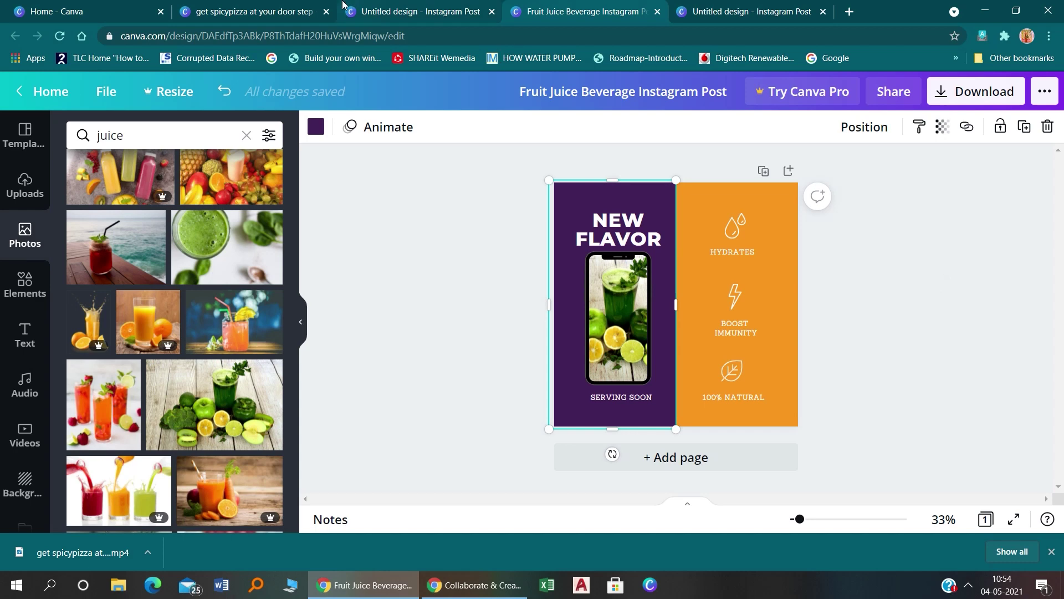
# Open the downloaded pizza MP4 in the Films & TV player and replay it from near the start
pyautogui.click(436, 12)
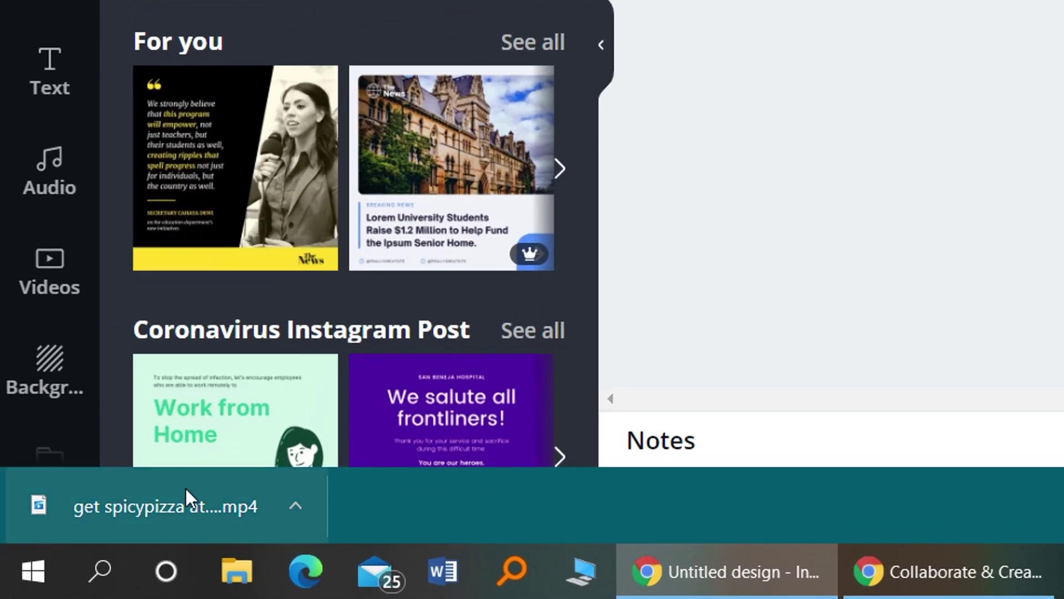
pyautogui.click(249, 506)
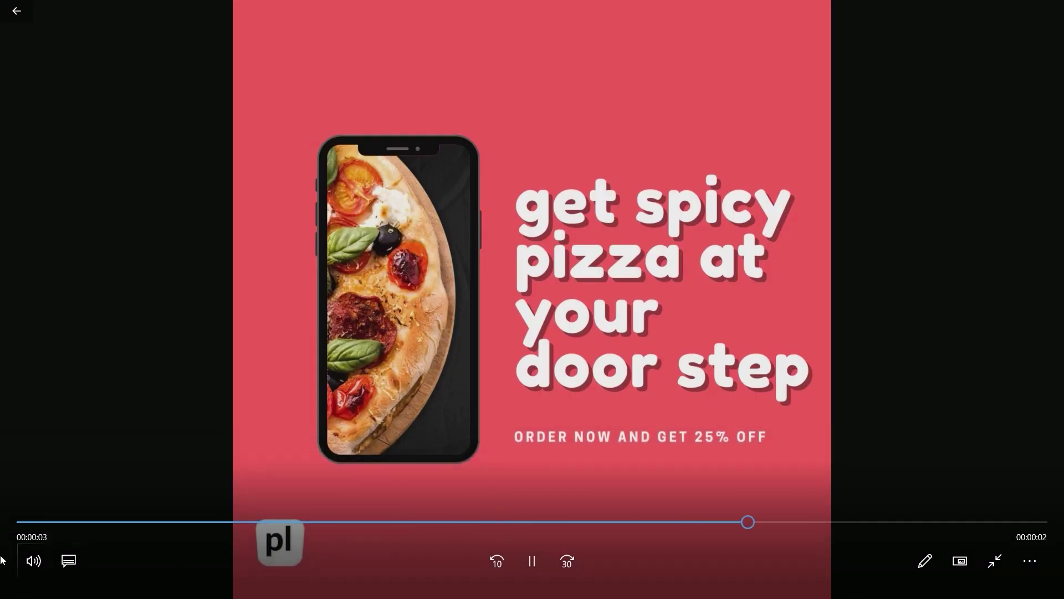
pyautogui.click(36, 522)
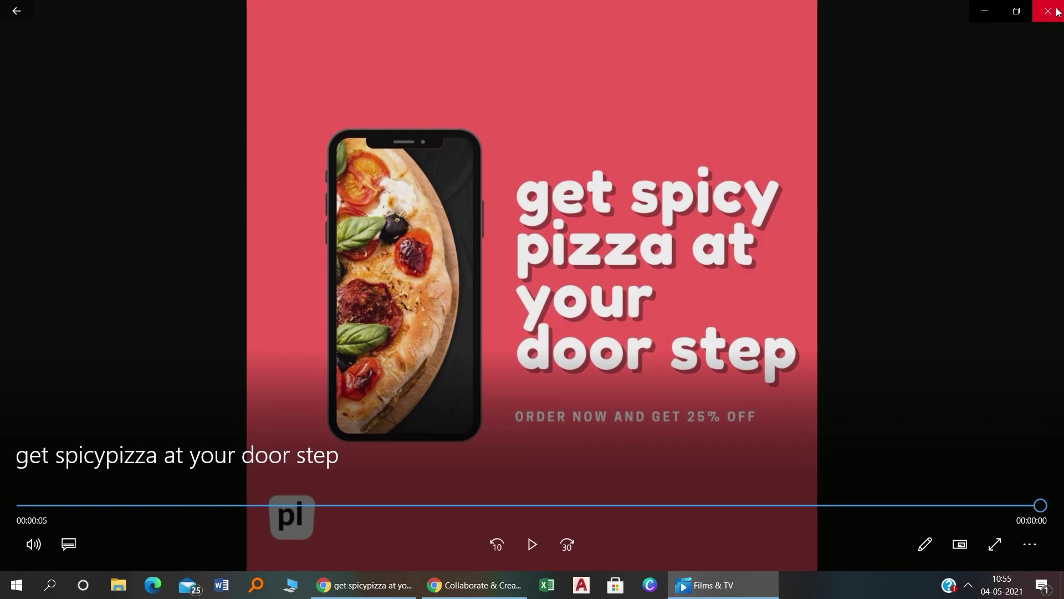
pyautogui.click(967, 589)
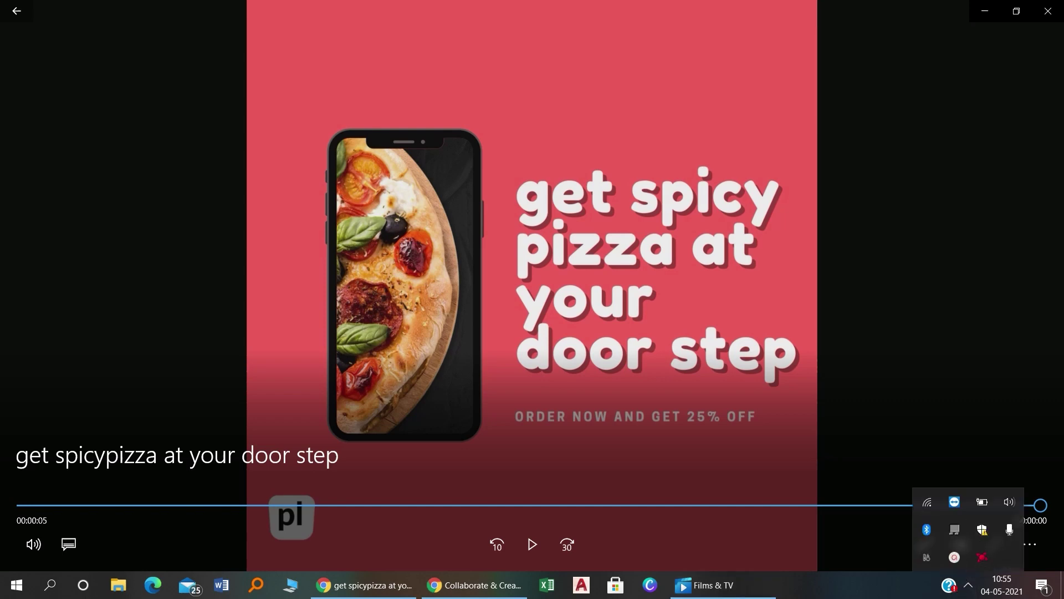
pyautogui.click(917, 404)
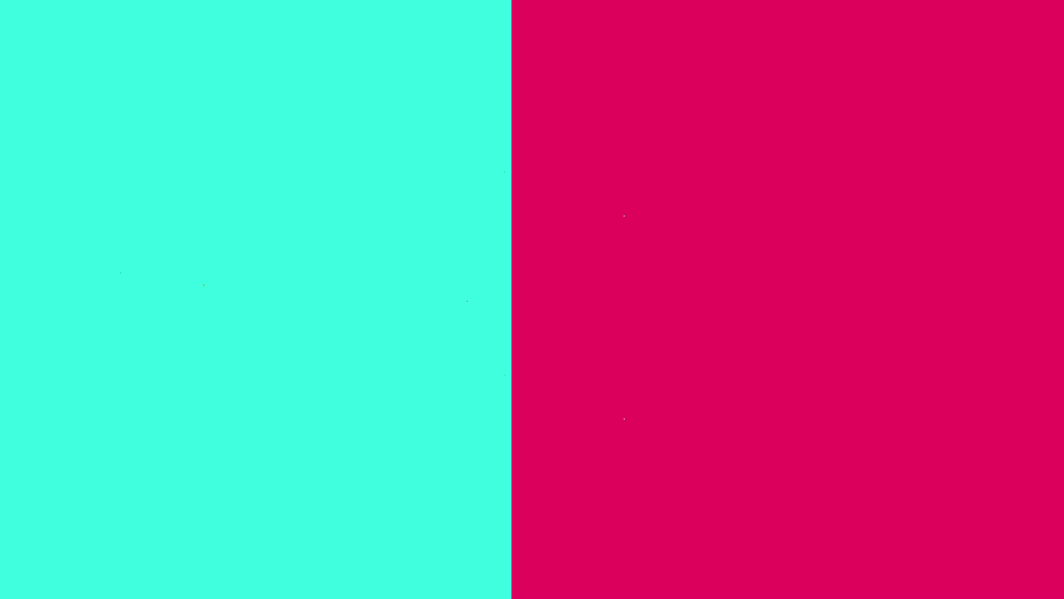